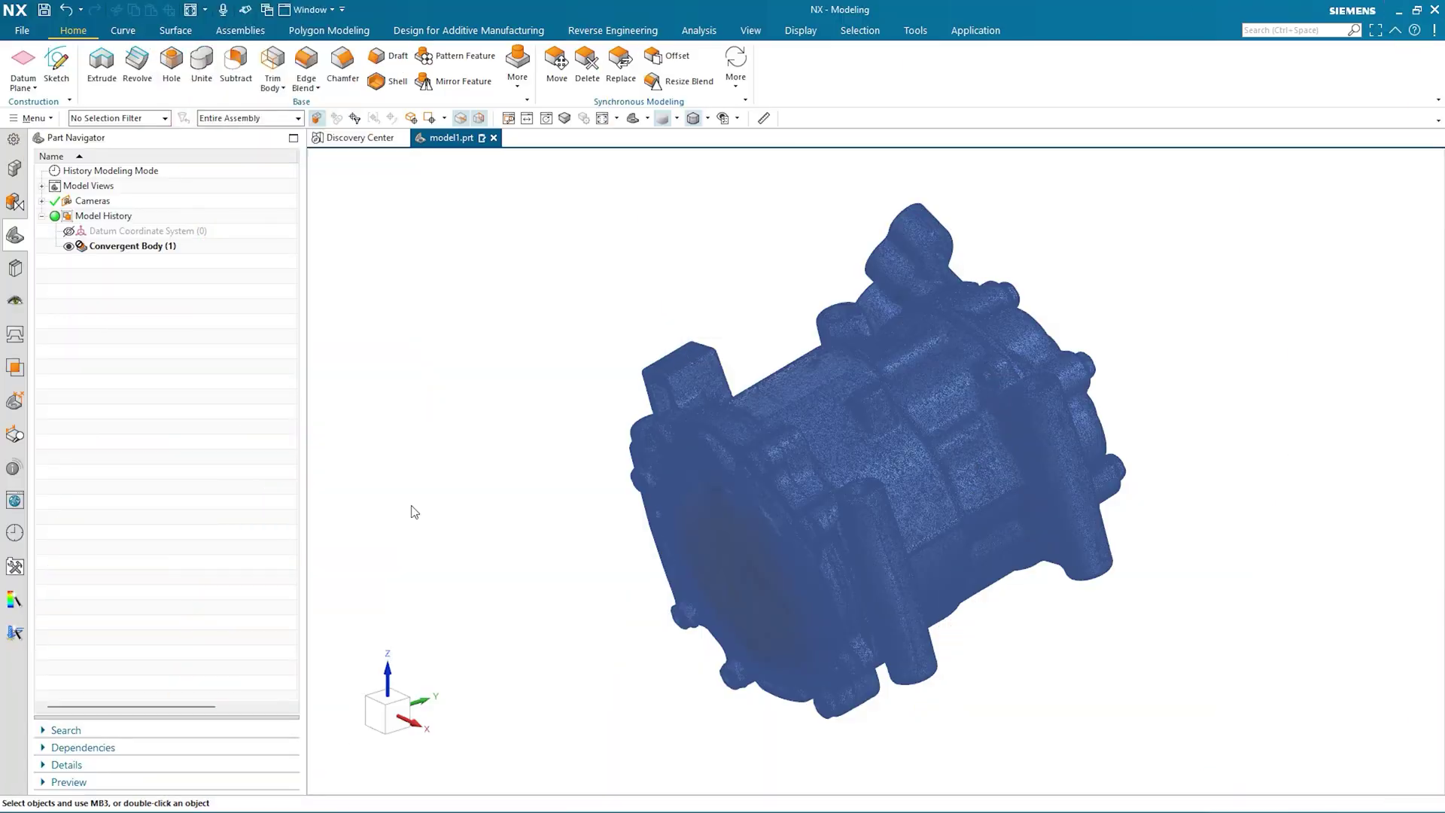
Step: Orbit the scanned housing to its other side and bring up the Reverse Engineering tools
mouse_move(410, 503)
middle_mouse_down()
mouse_move(590, 560)
mouse_move(590, 603)
mouse_move(526, 613)
mouse_move(510, 607)
mouse_move(521, 582)
mouse_move(545, 591)
mouse_move(484, 600)
middle_mouse_up()
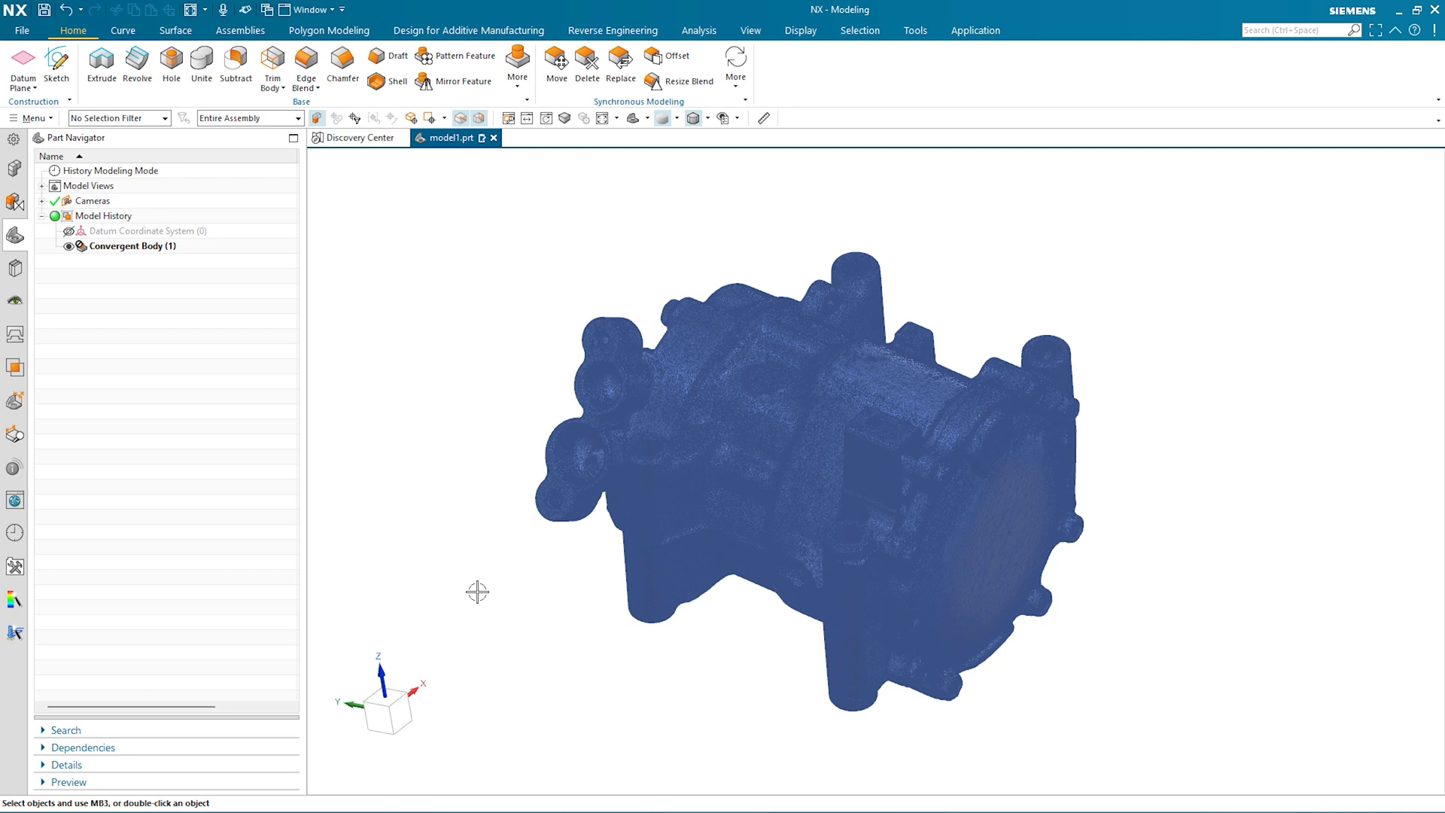
mouse_move(487, 564)
middle_mouse_down()
mouse_move(504, 563)
mouse_move(477, 573)
middle_mouse_up()
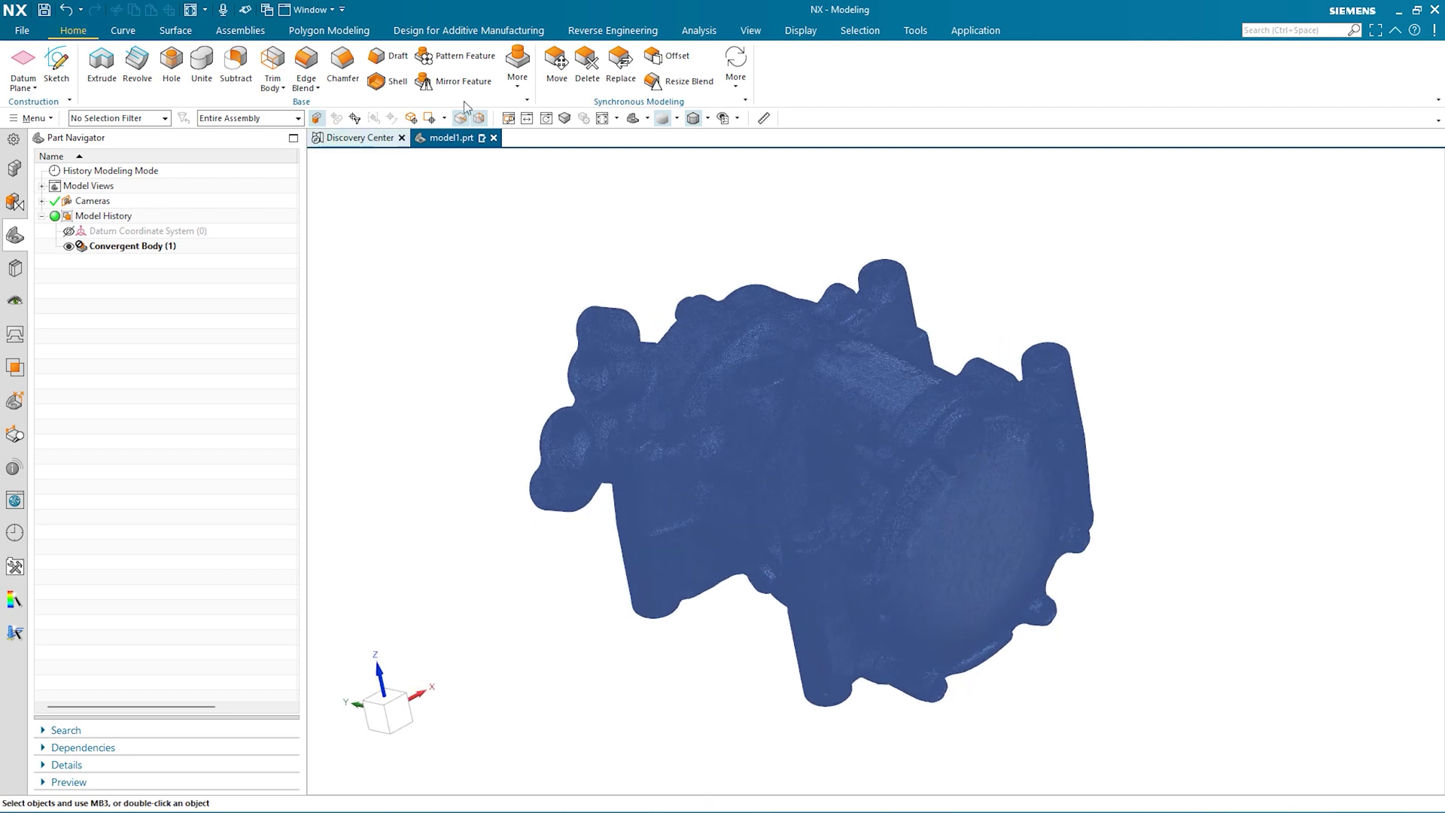
left_click(593, 34)
middle_click_drag(410, 355, 424, 352)
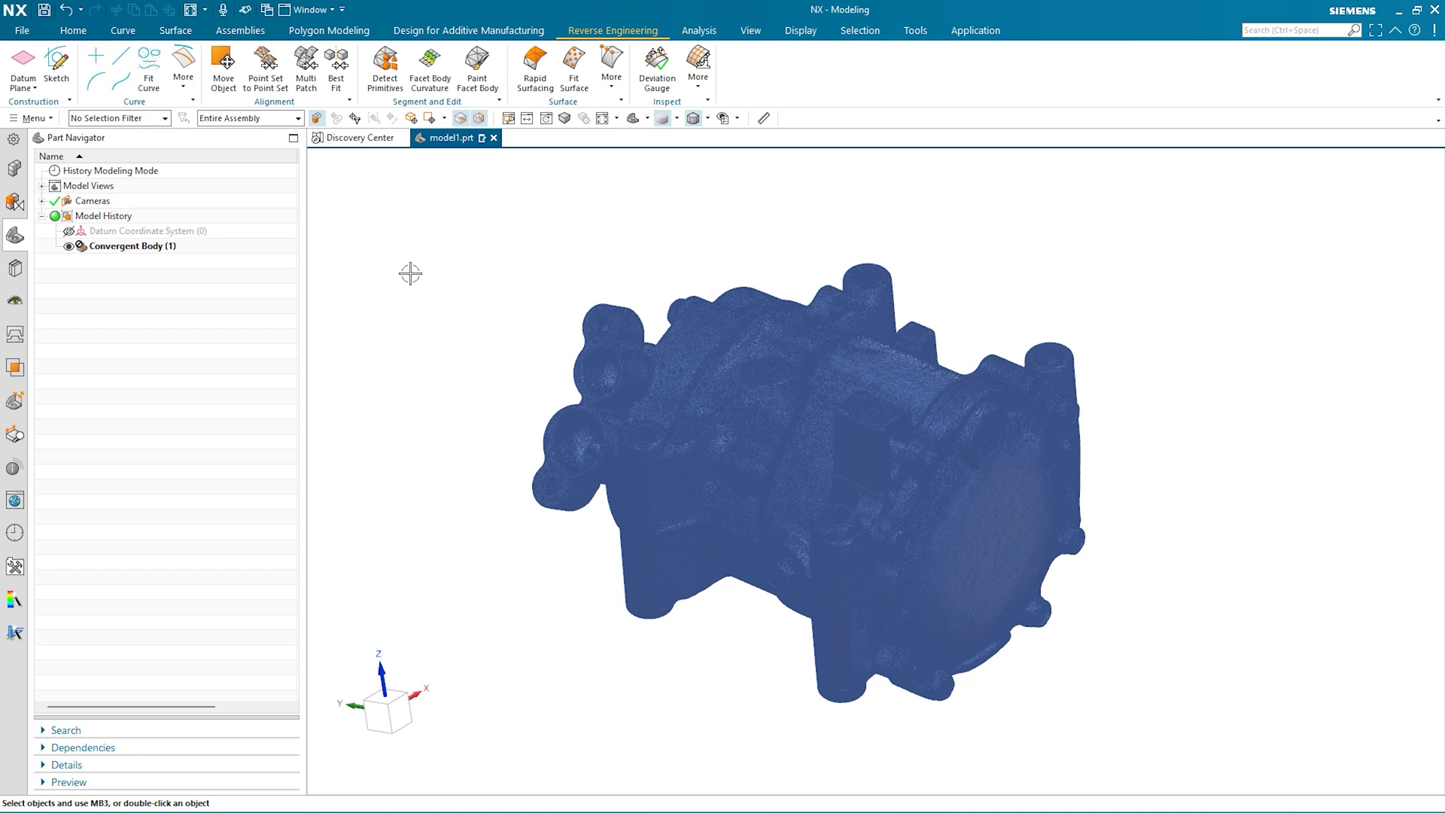
Step: Run Detect Primitives on the Convergent Body at curvature sensitivity 20
left_click(386, 72)
left_click(669, 412)
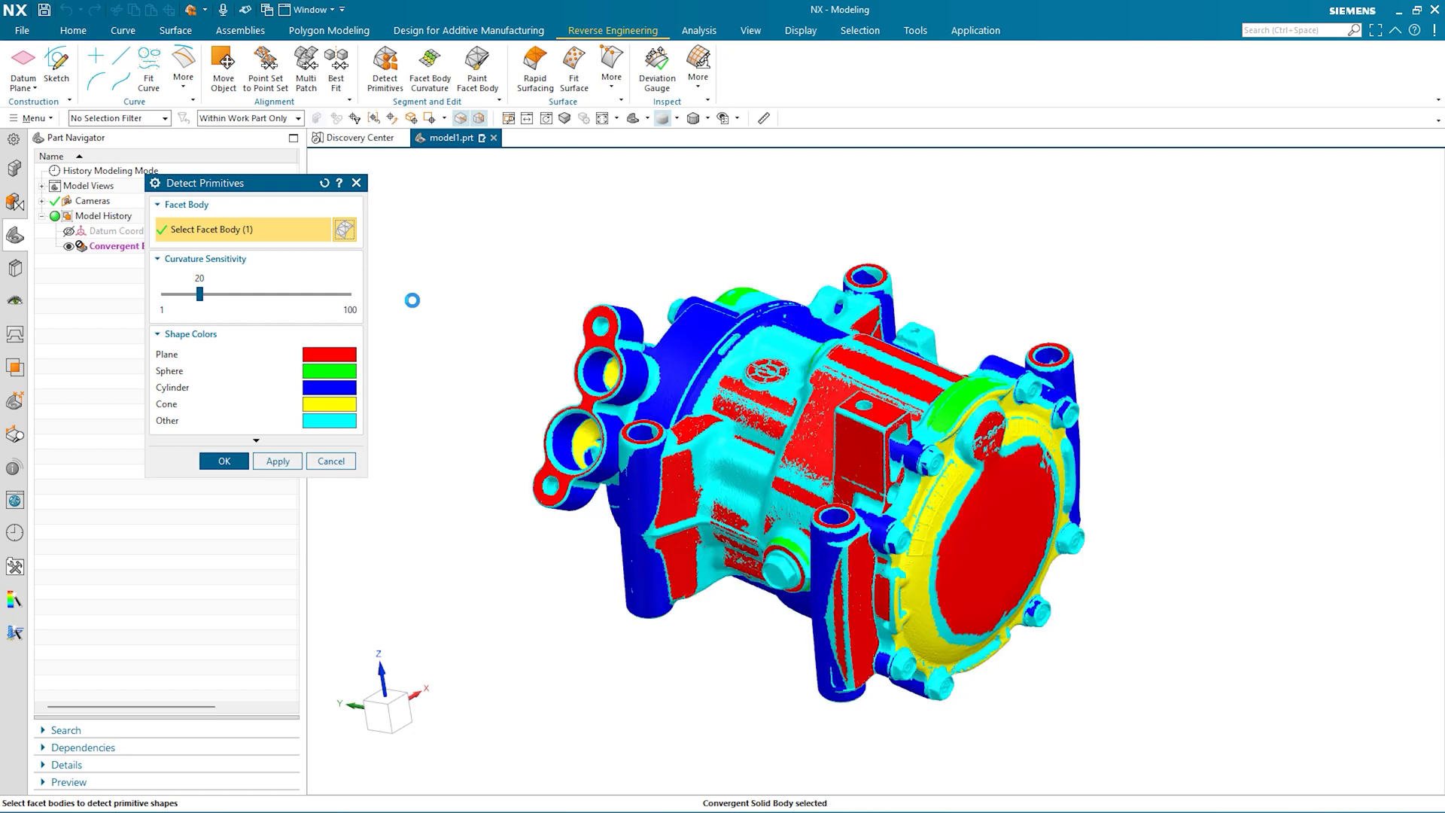
left_click(226, 461)
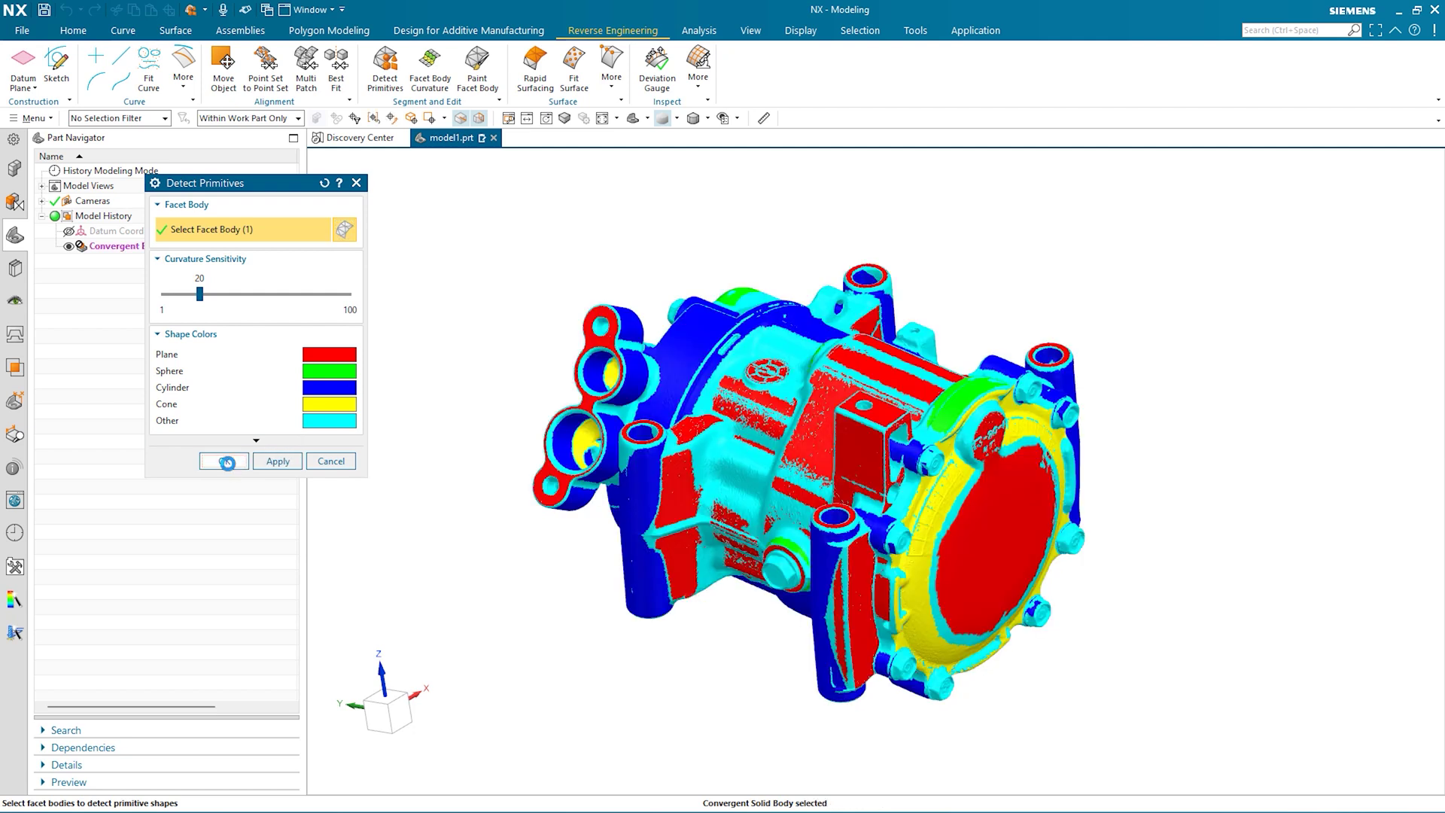
Step: Orbit, zoom and pan for a closer look at the colour-coded housing faces
middle_click_drag(547, 581, 550, 577)
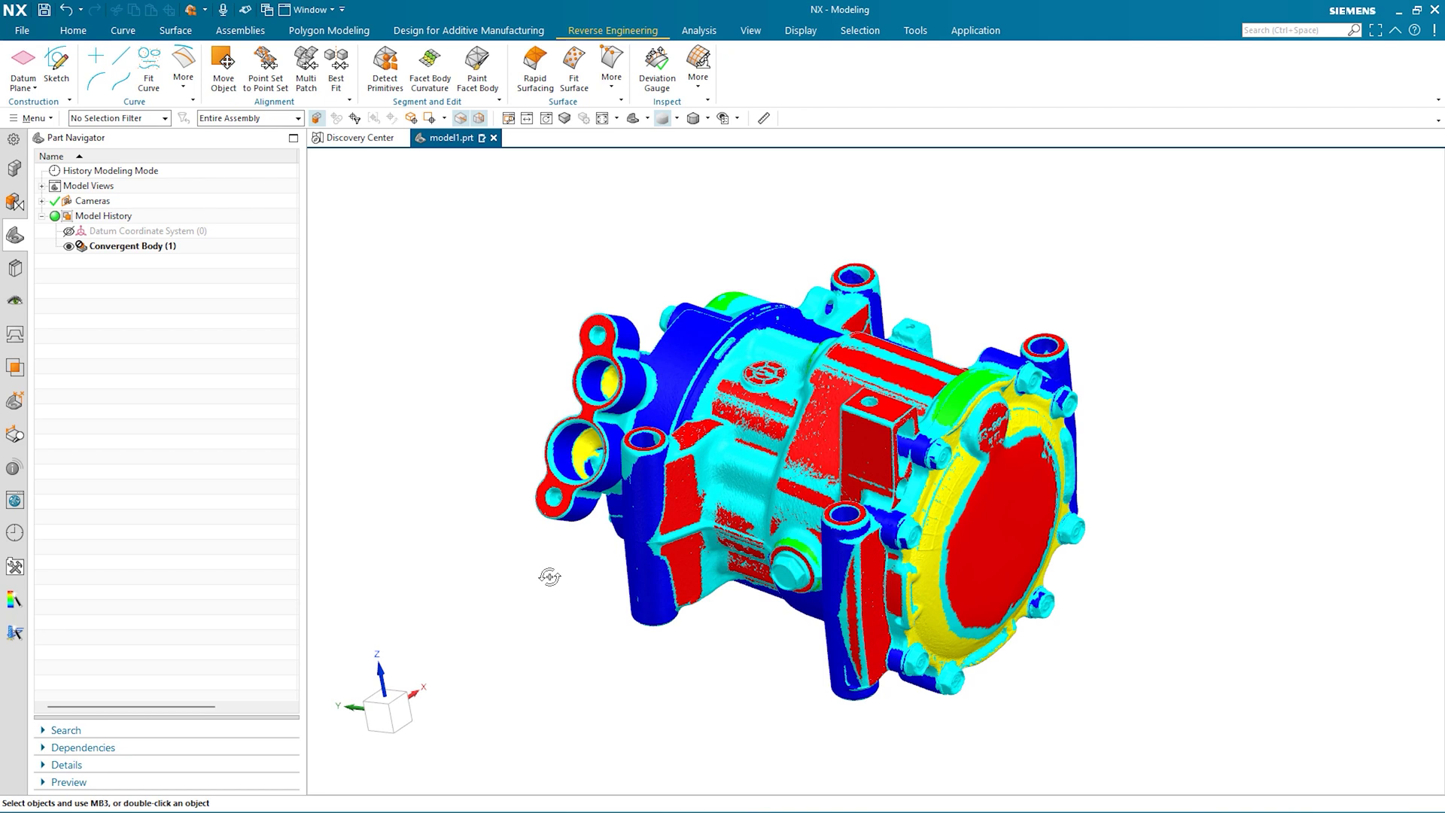
scroll(550, 576, "up", 2)
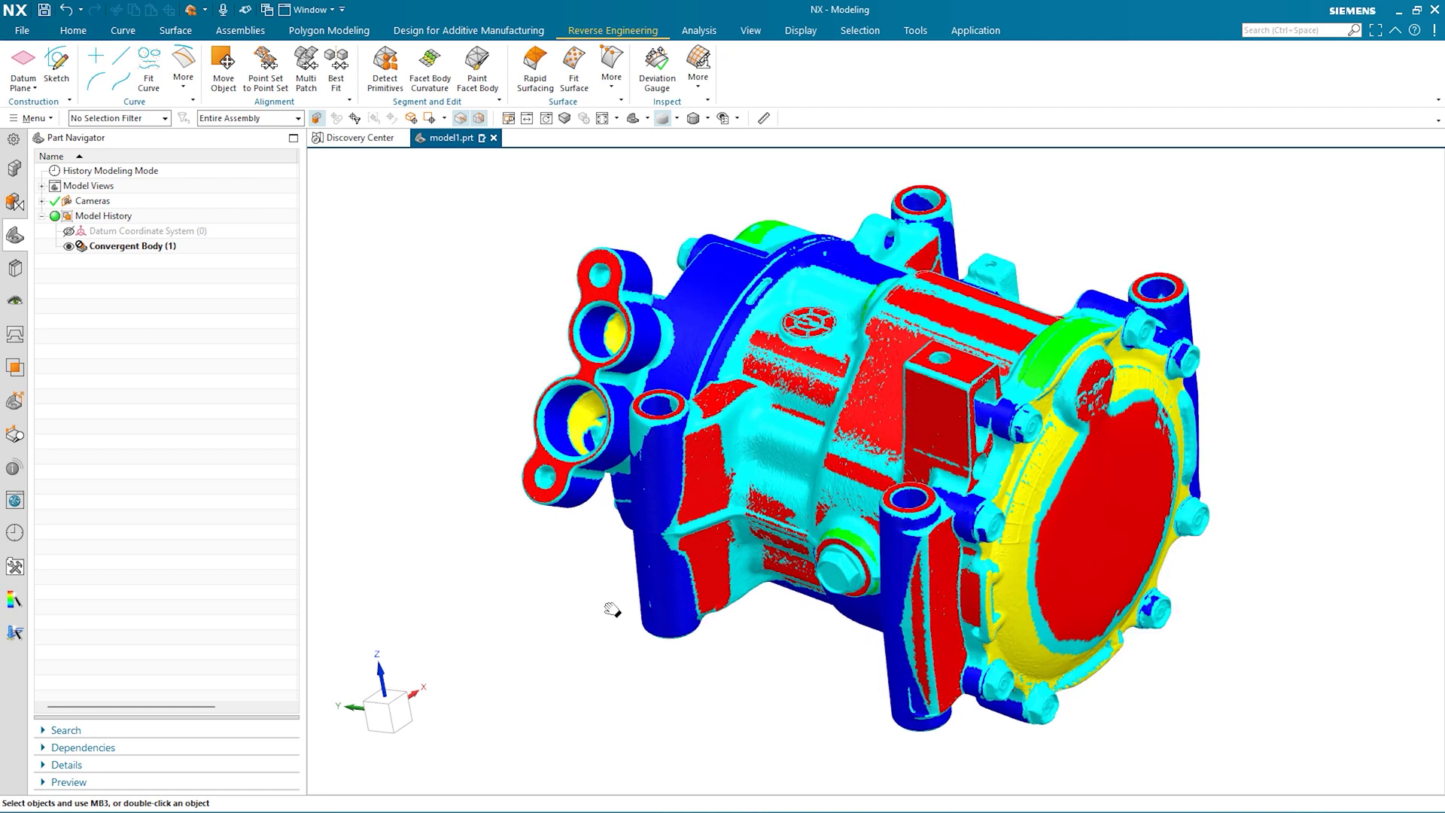
middle_click_drag(613, 598, 527, 578, "shift")
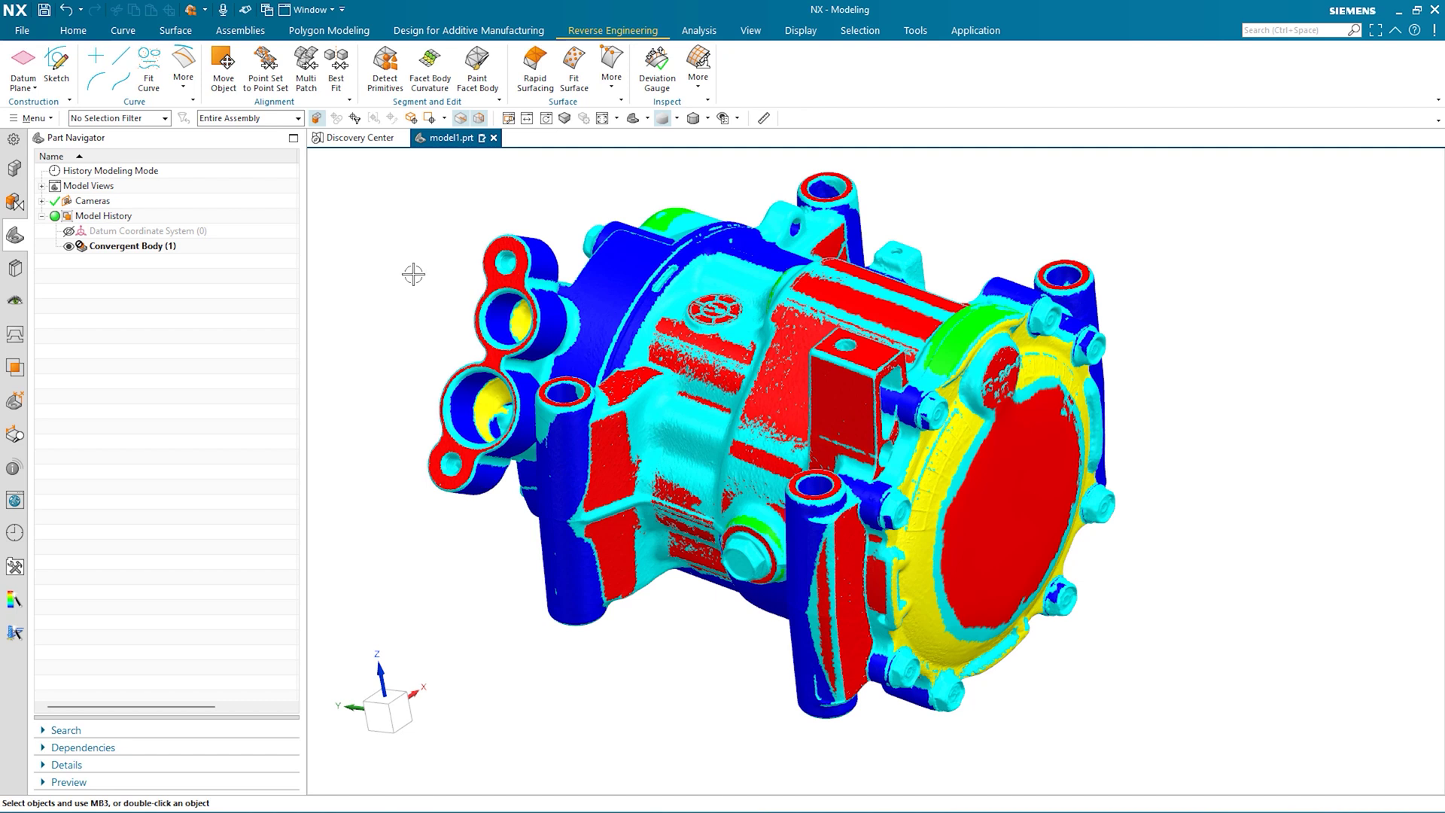
Step: Start Fit Surface with Fit Plane as the type and Fine Brush facet selection
left_click(578, 93)
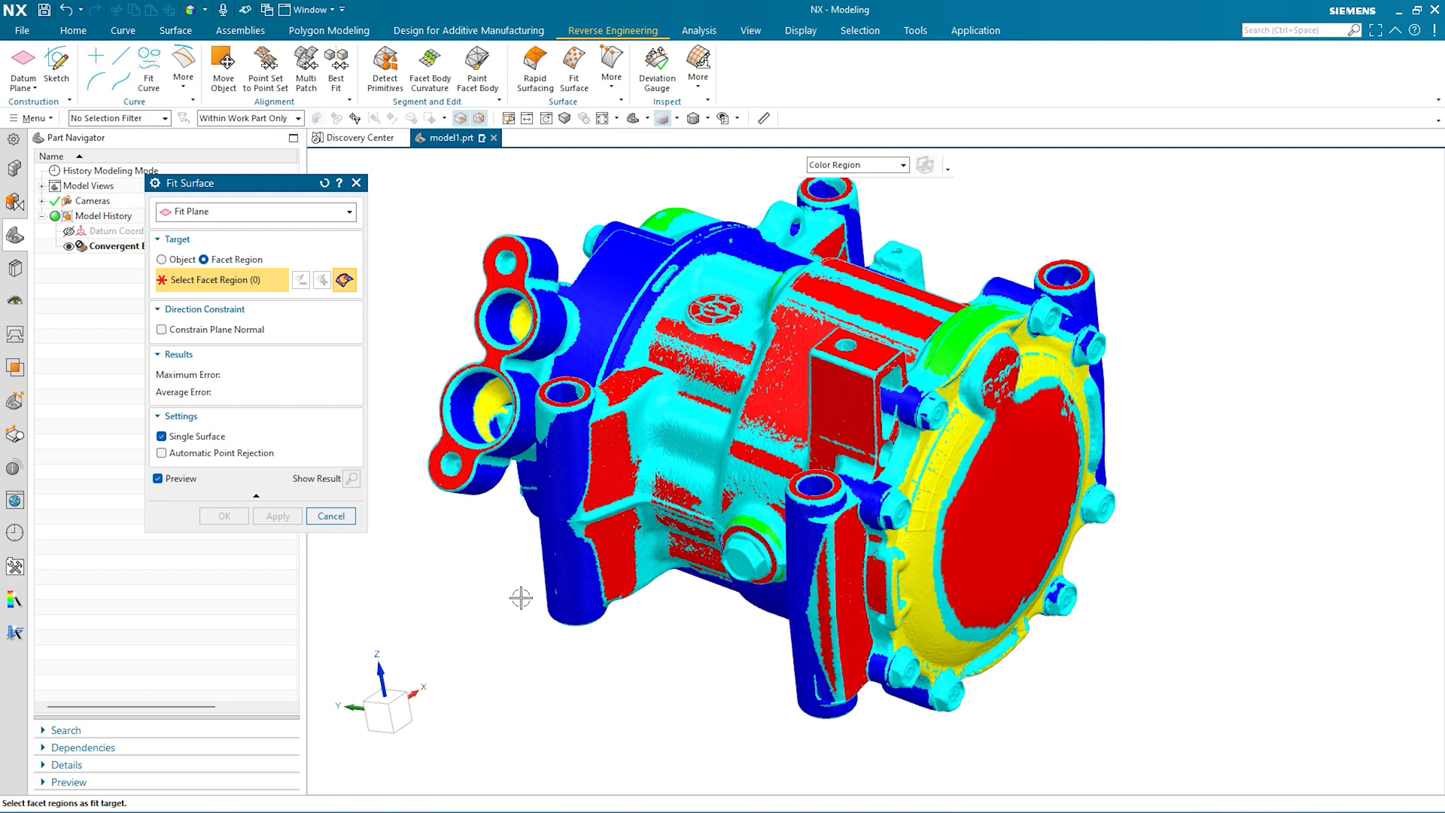
left_click(280, 214)
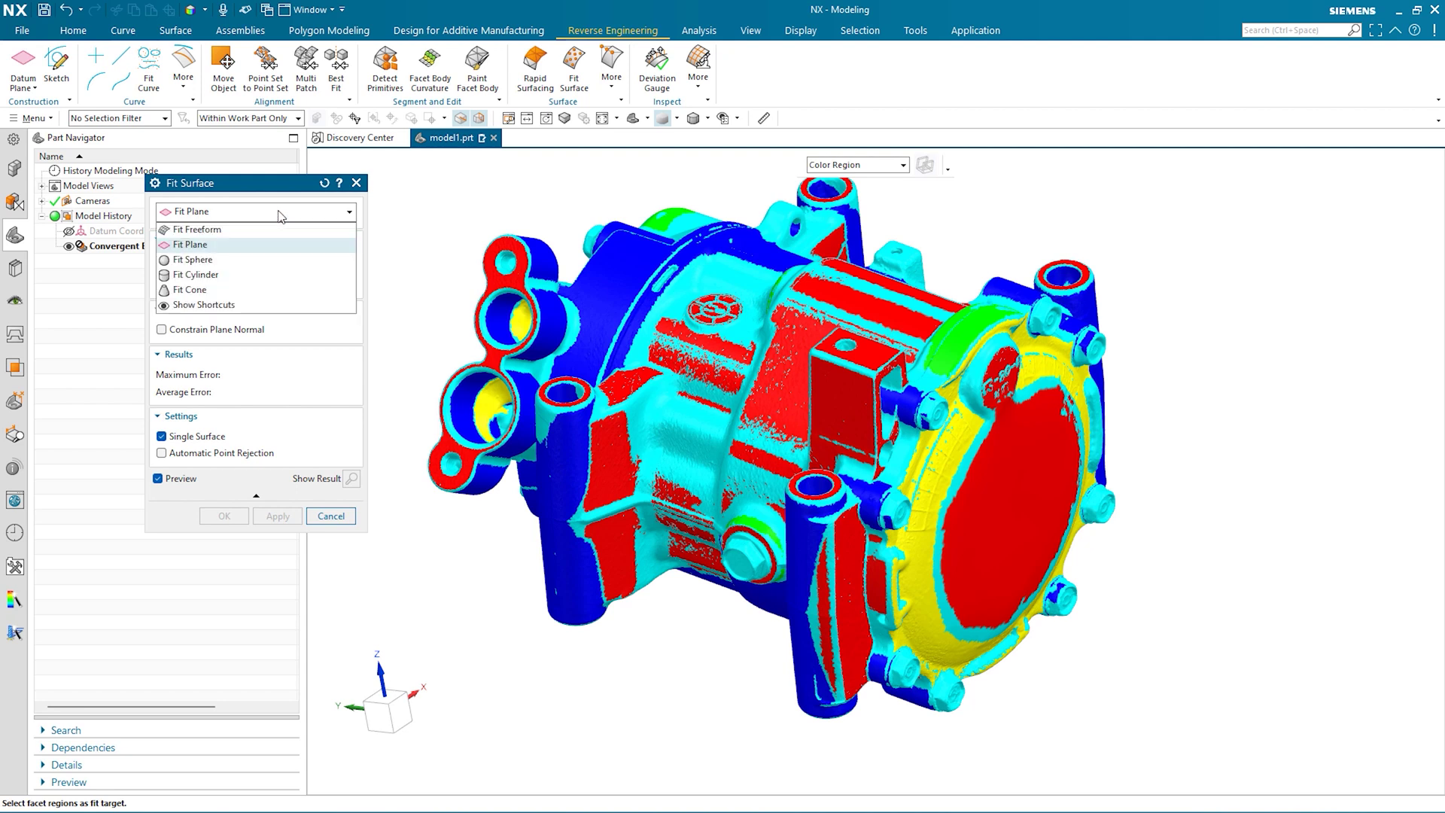
left_click(280, 214)
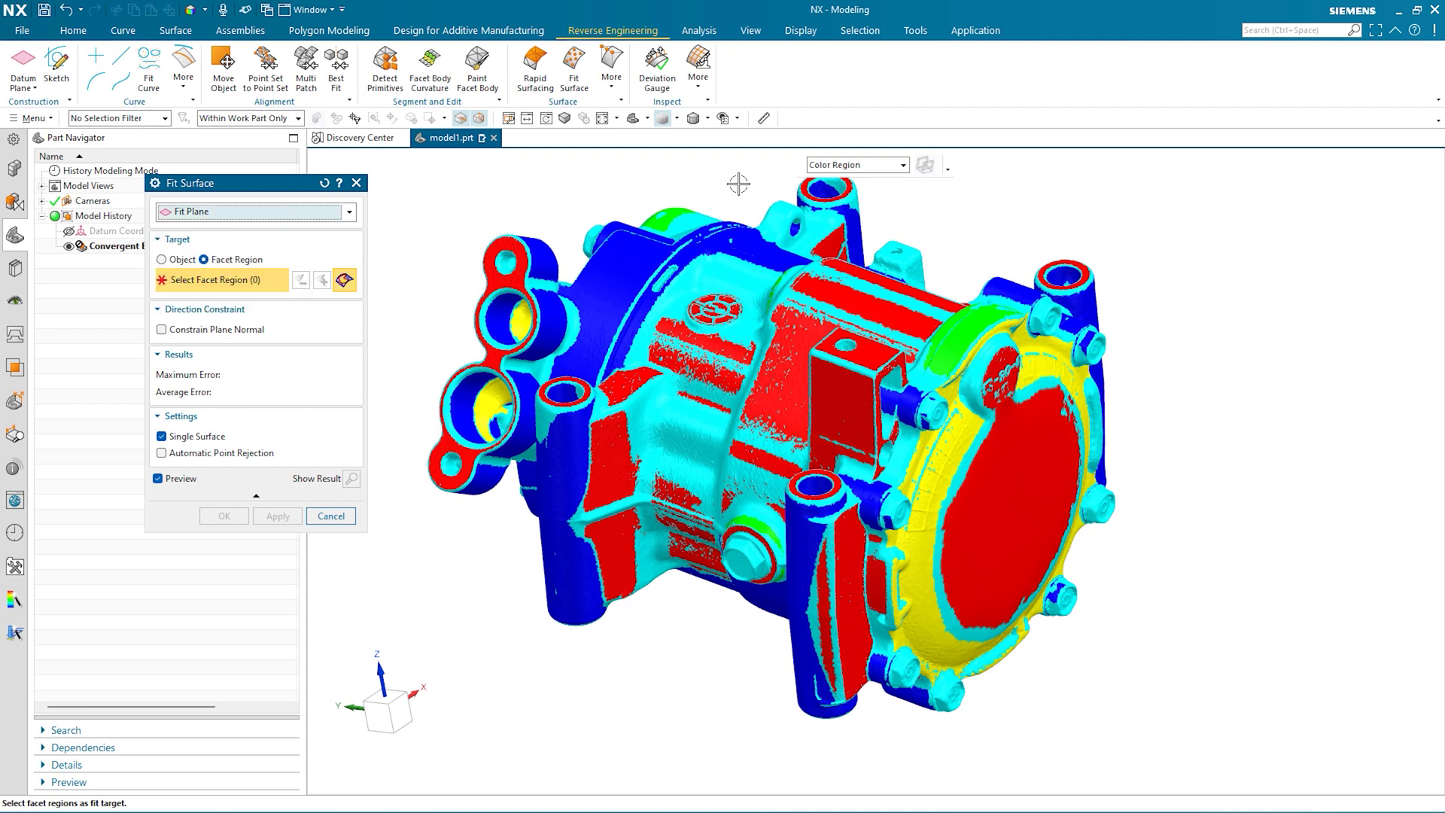
left_click(839, 165)
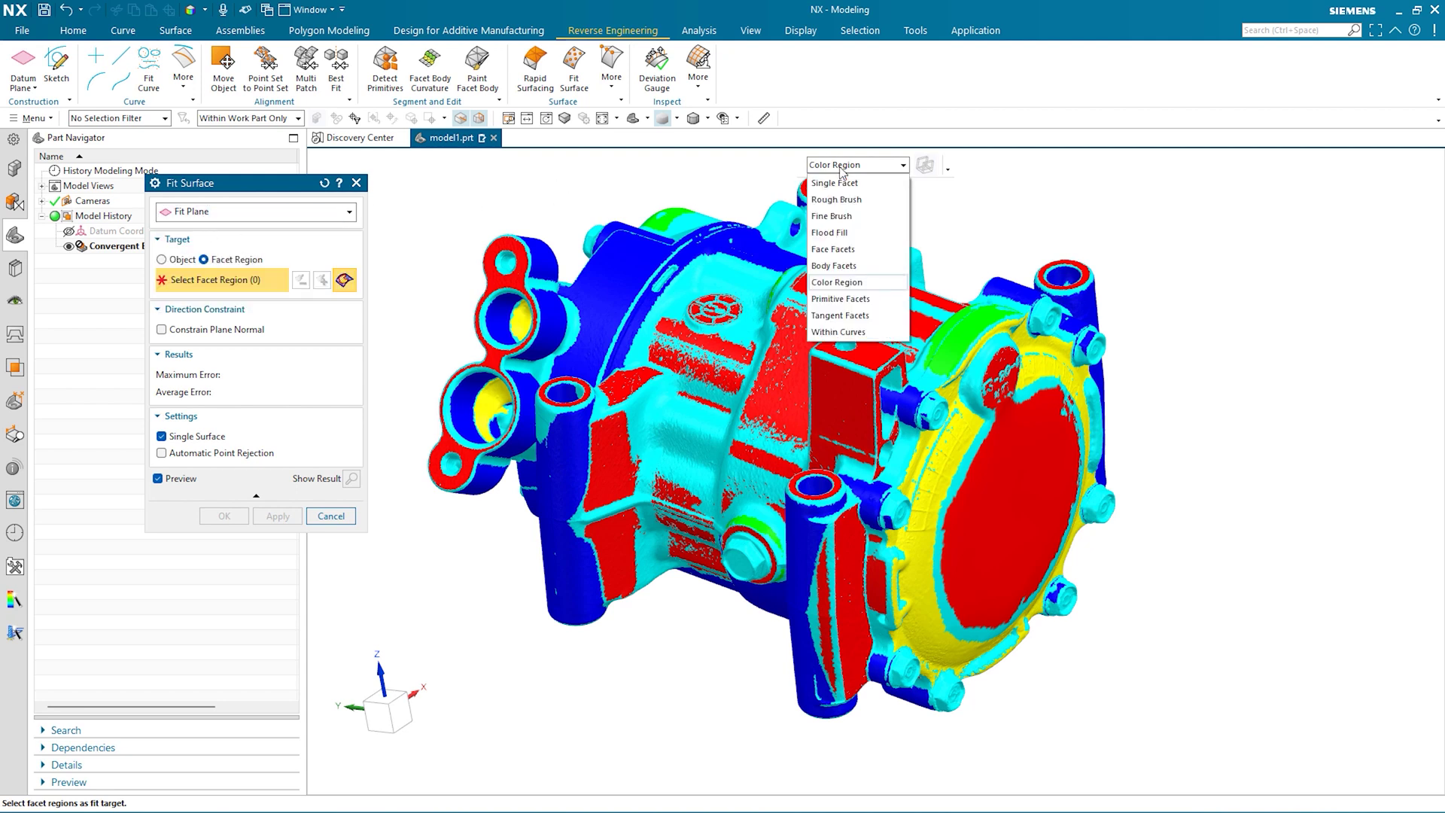
left_click(840, 219)
Step: Brush-paint facets across the top of the rectangular block
scroll(831, 364, "up", 5)
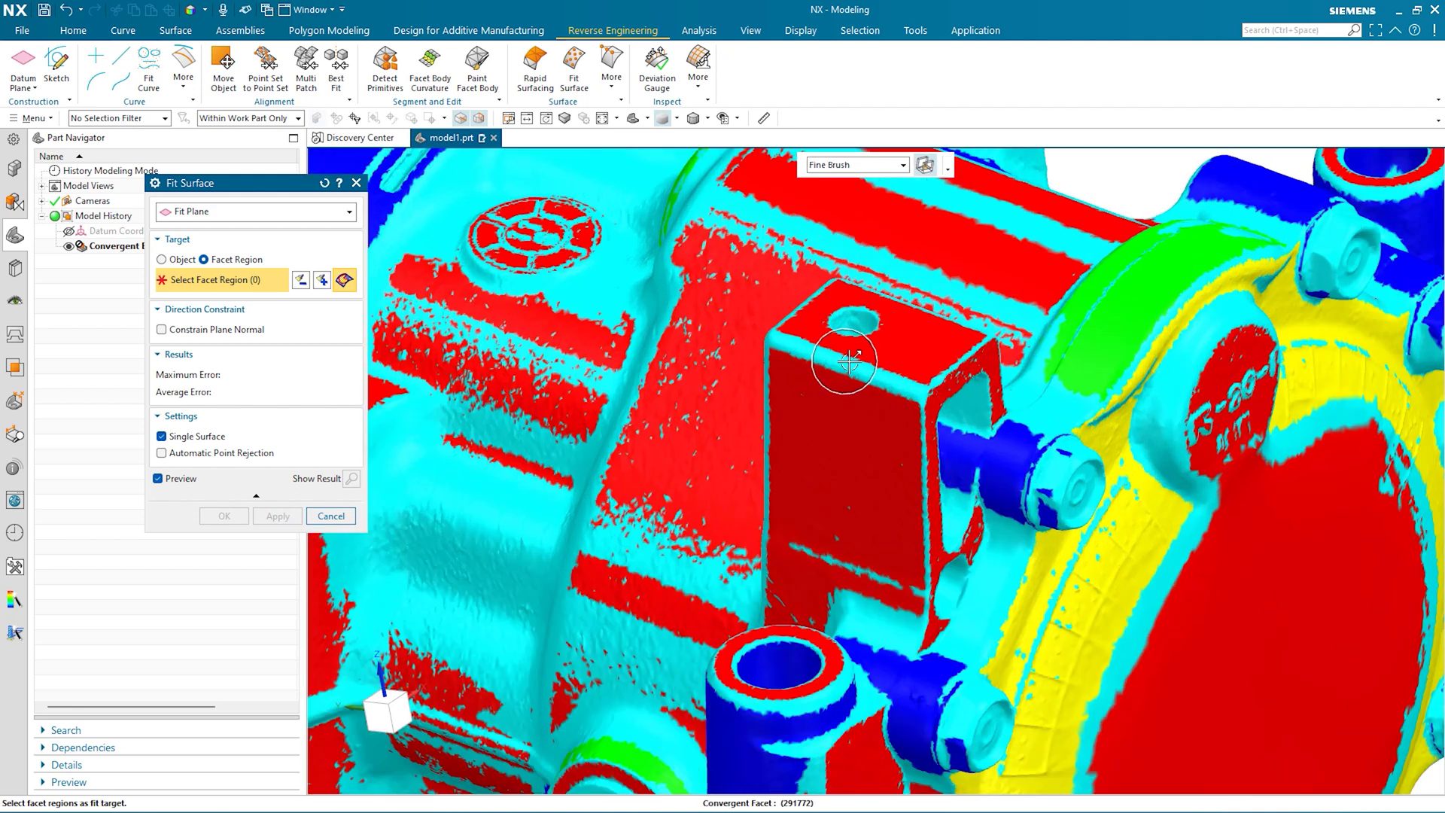
scroll(932, 355, "up", 4)
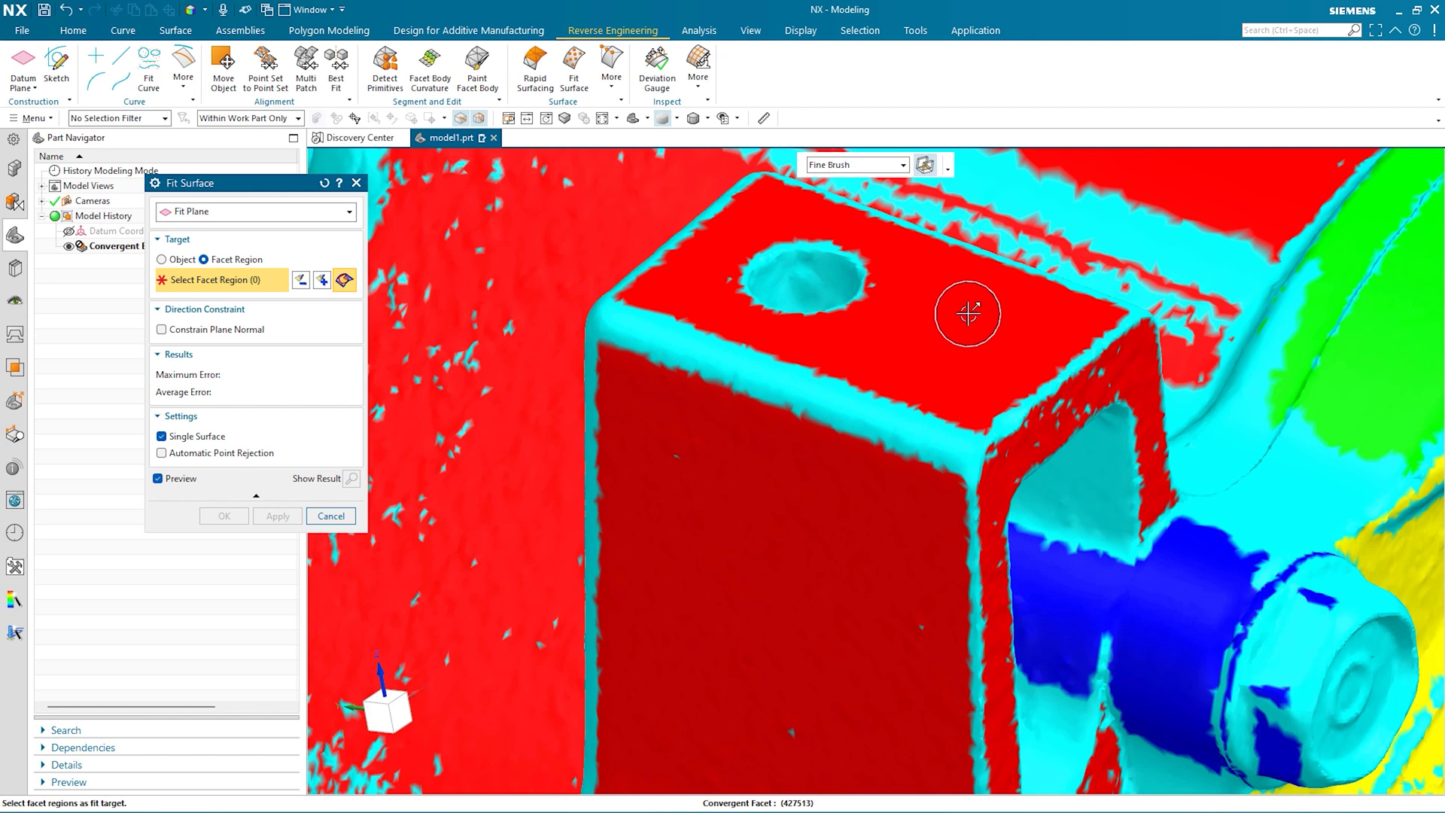
mouse_move(932, 292)
left_mouse_down()
mouse_move(919, 348)
mouse_move(869, 339)
left_mouse_up()
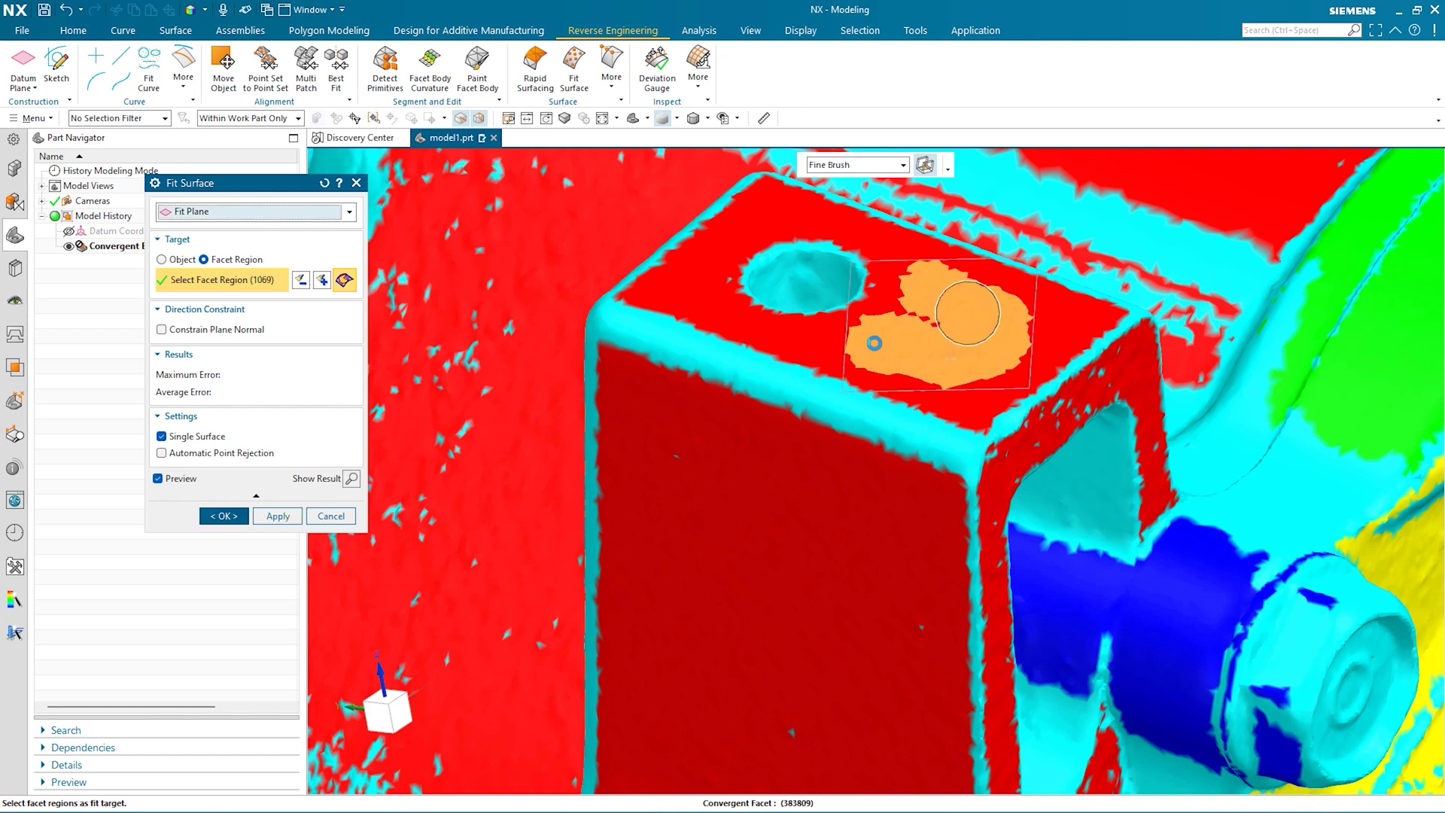
scroll(874, 343, "up", 2)
scroll(875, 344, "up", 2)
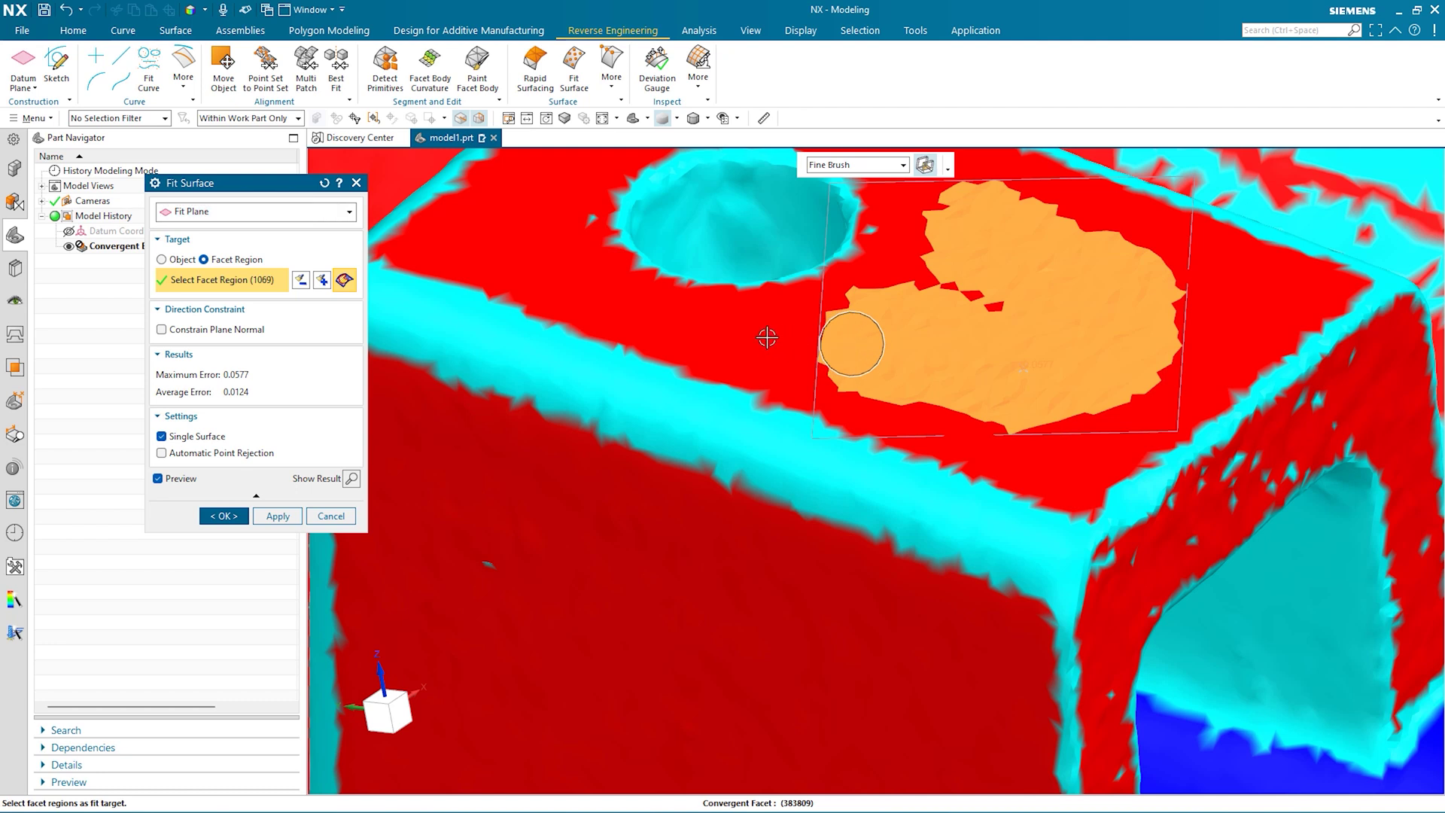
left_click(668, 318)
mouse_move(667, 314)
left_mouse_down()
mouse_move(467, 230)
mouse_move(690, 314)
mouse_move(790, 333)
mouse_move(942, 408)
left_mouse_up()
scroll(889, 338, "down", 3)
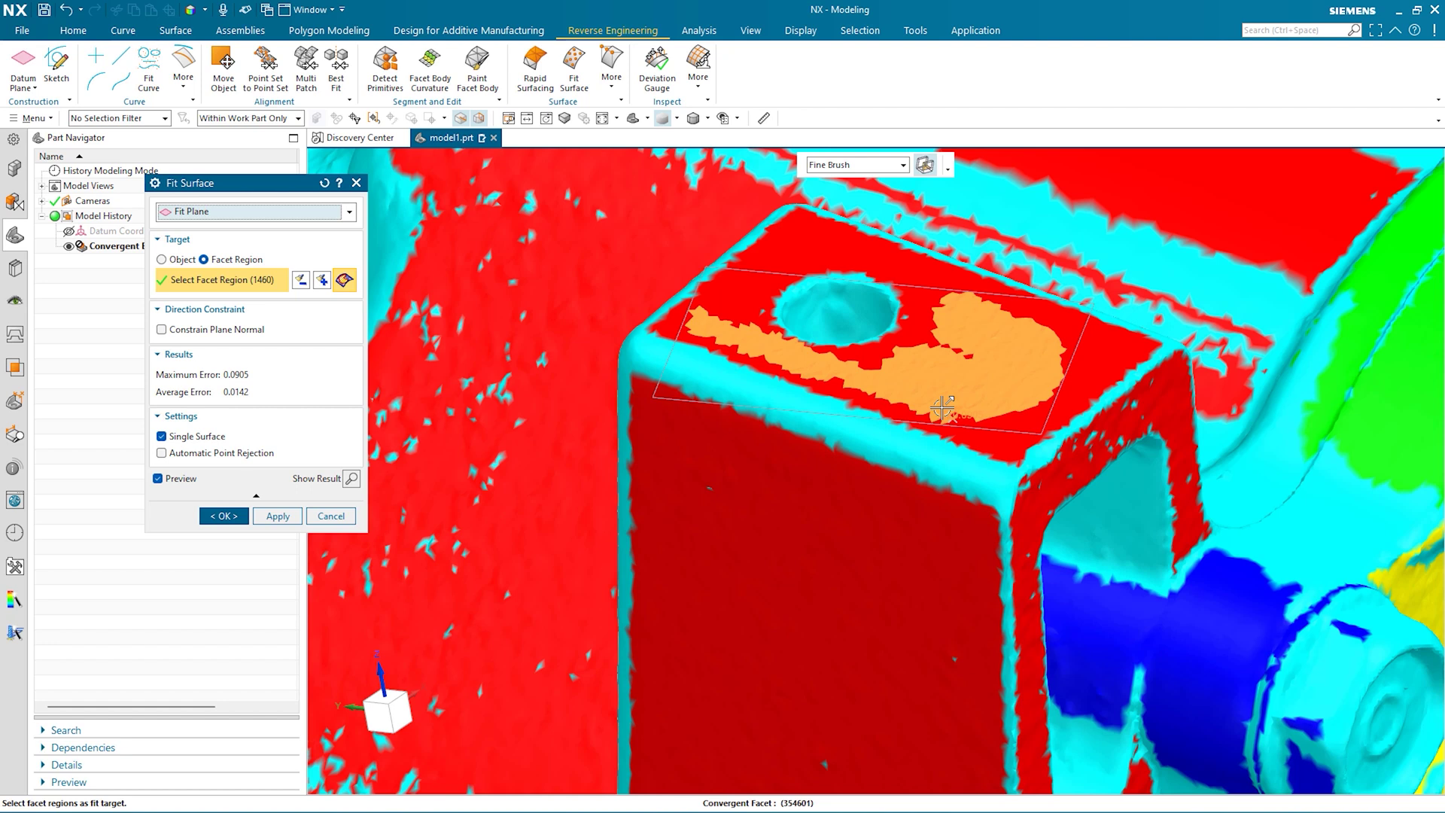
Step: Select the whole 3866-facet top face by Color Region and create the fitted plane
left_click(868, 172)
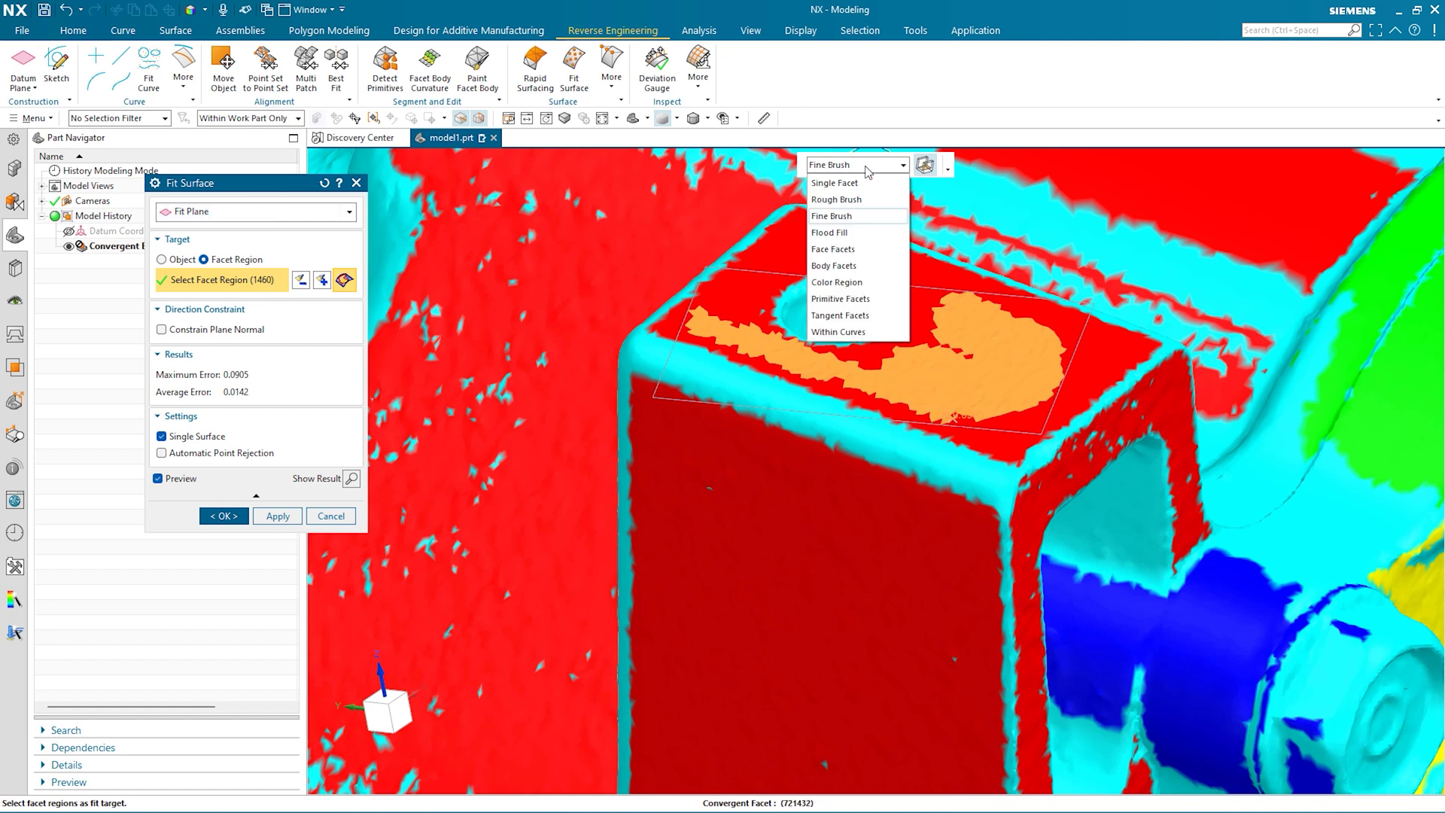
left_click(894, 285)
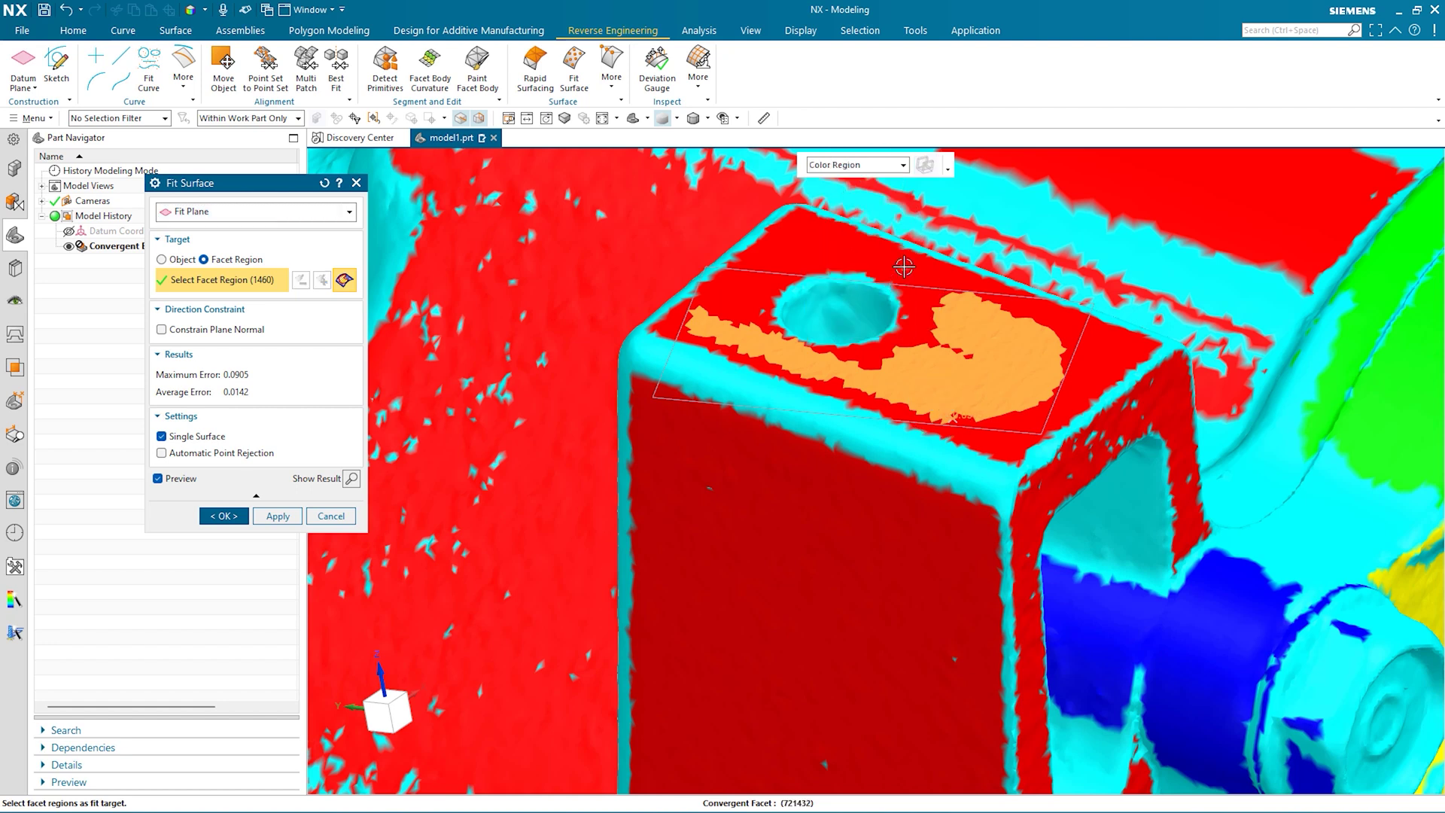
left_click(904, 267)
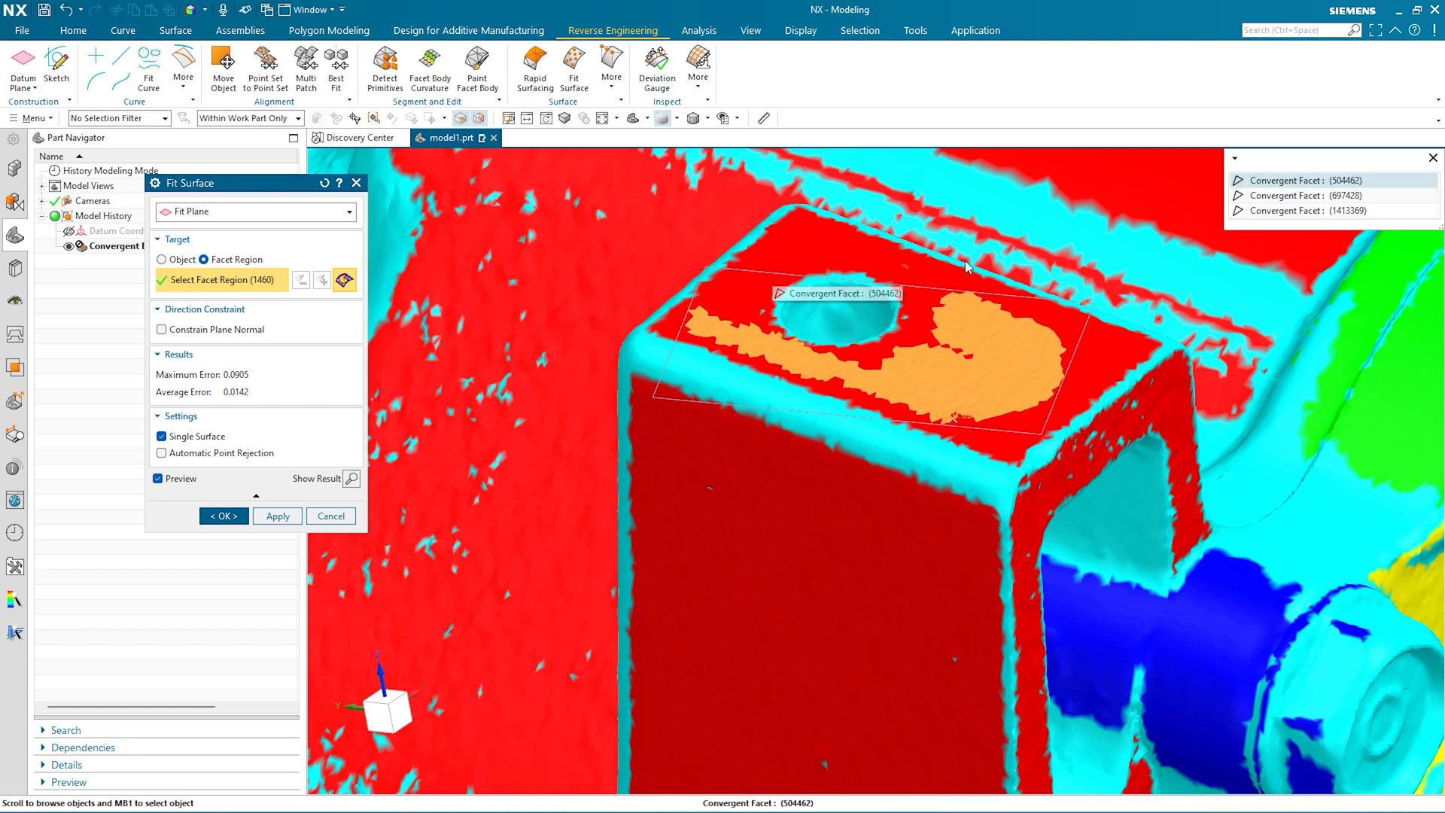
left_click(1272, 180)
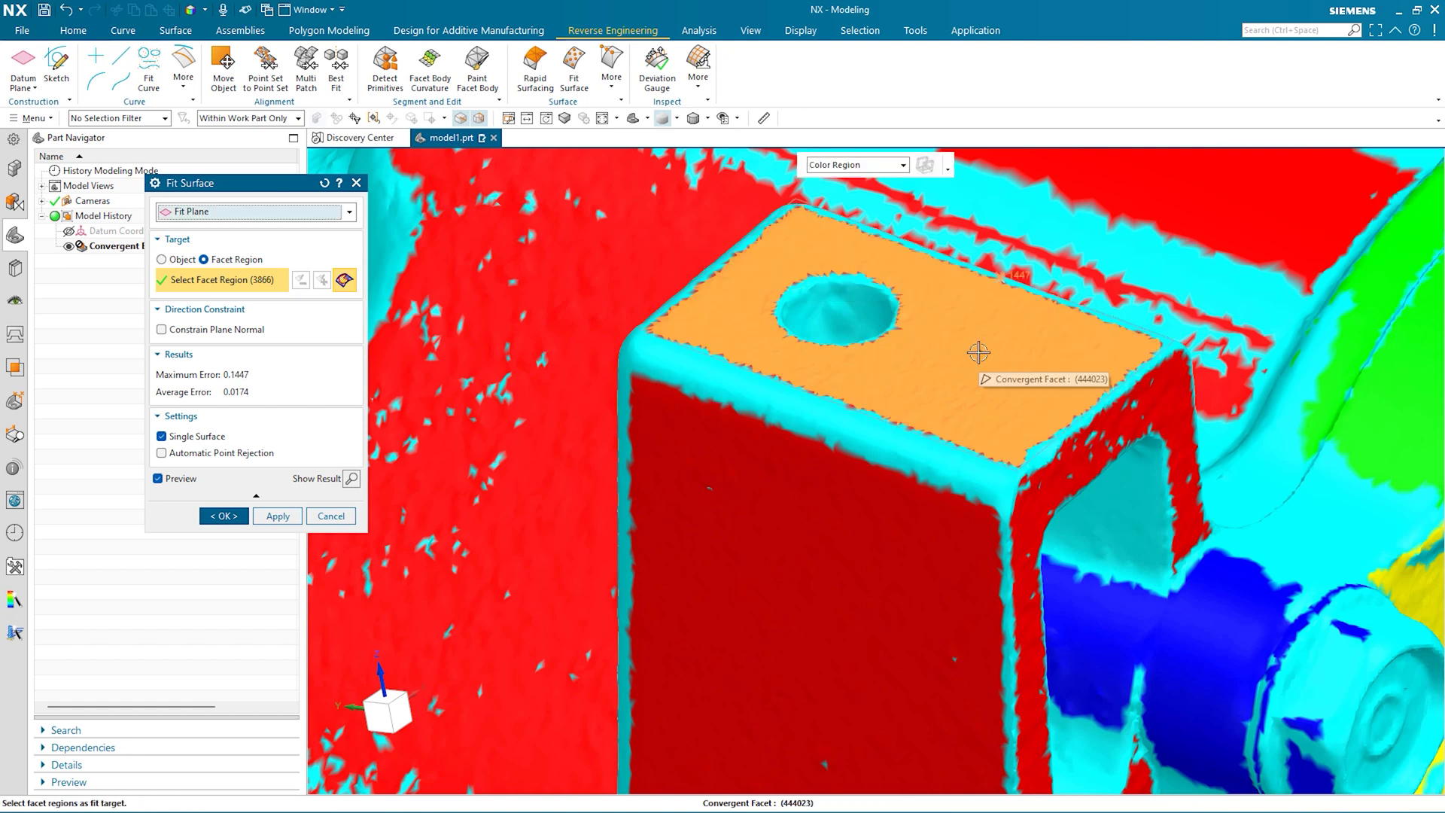
left_click(277, 515)
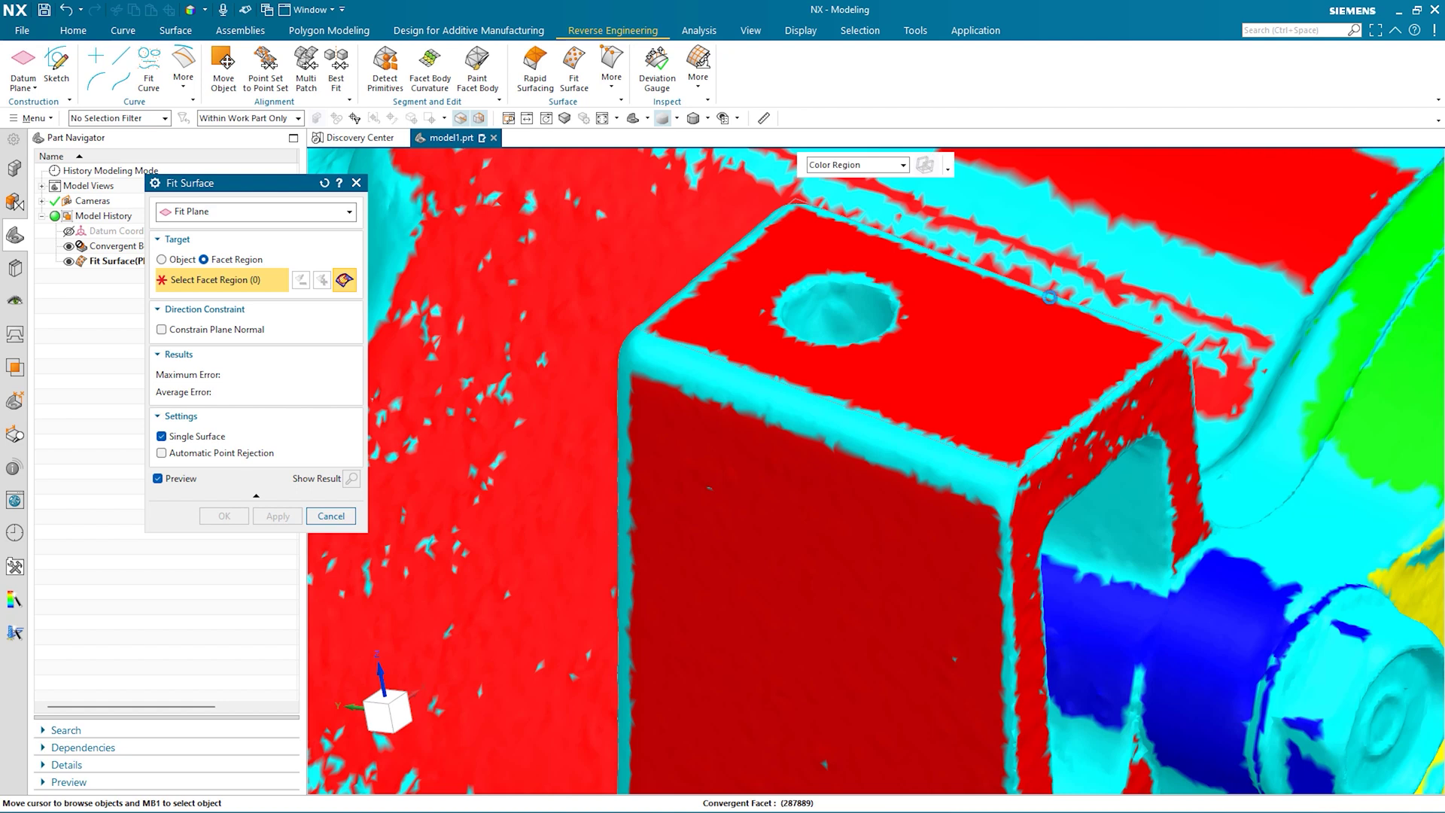
Step: Fit a second plane to the block's 9528-facet front face (average error 0.1319)
left_click(753, 500)
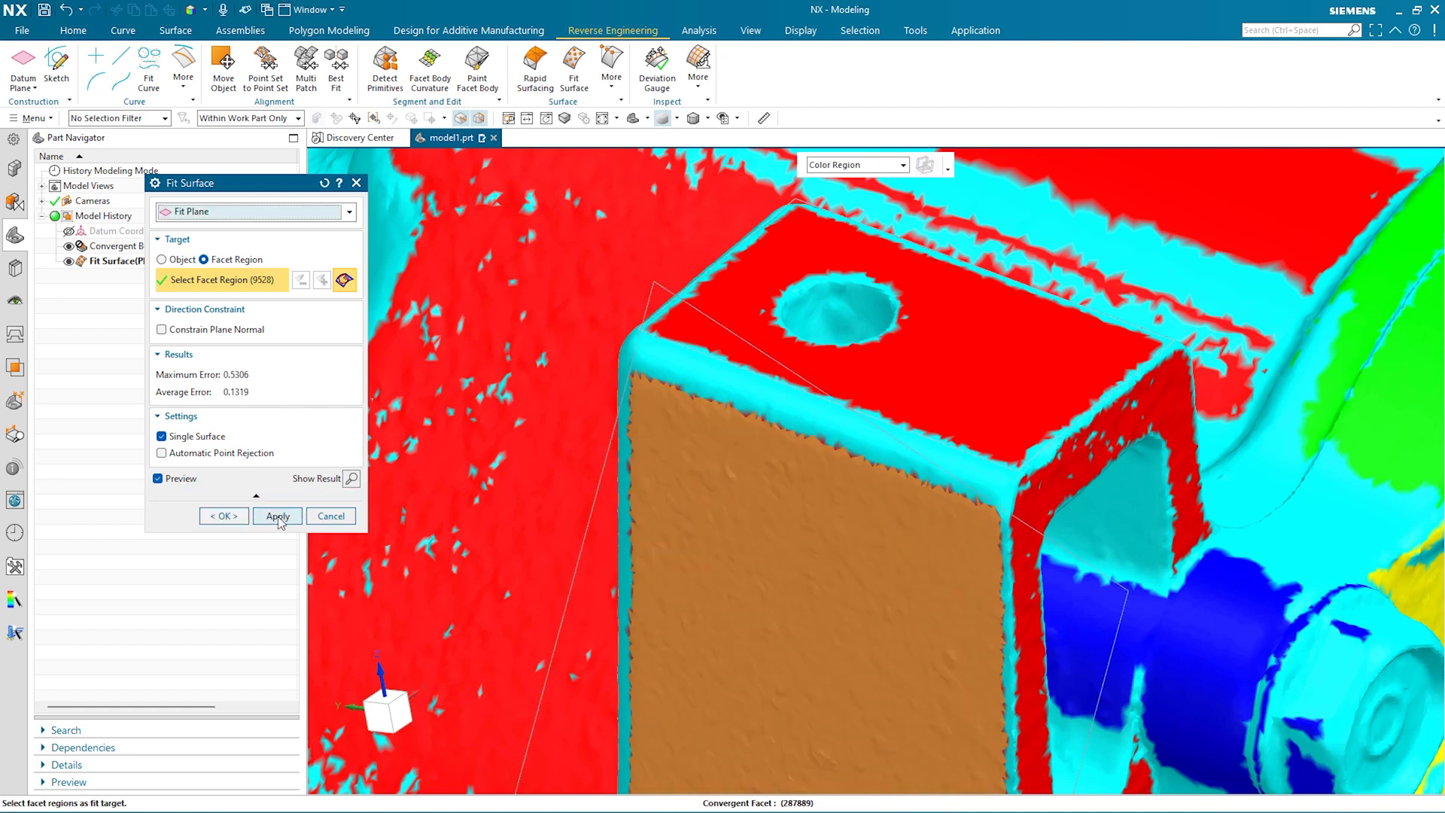
left_click(278, 517)
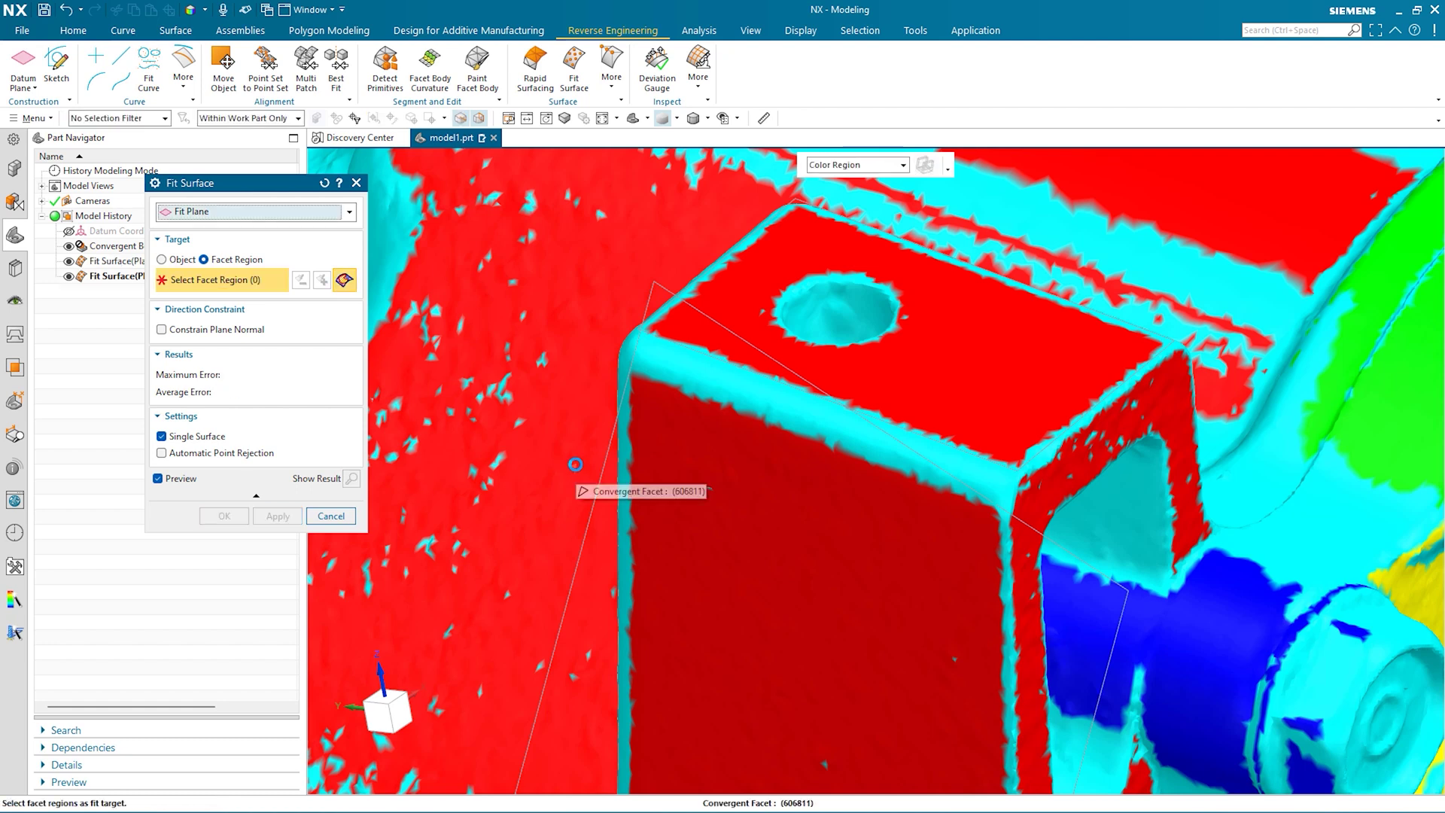
scroll(575, 464, "down", 5)
mouse_move(575, 464)
middle_mouse_down()
mouse_move(923, 352)
mouse_move(880, 352)
middle_mouse_up()
left_click(213, 215)
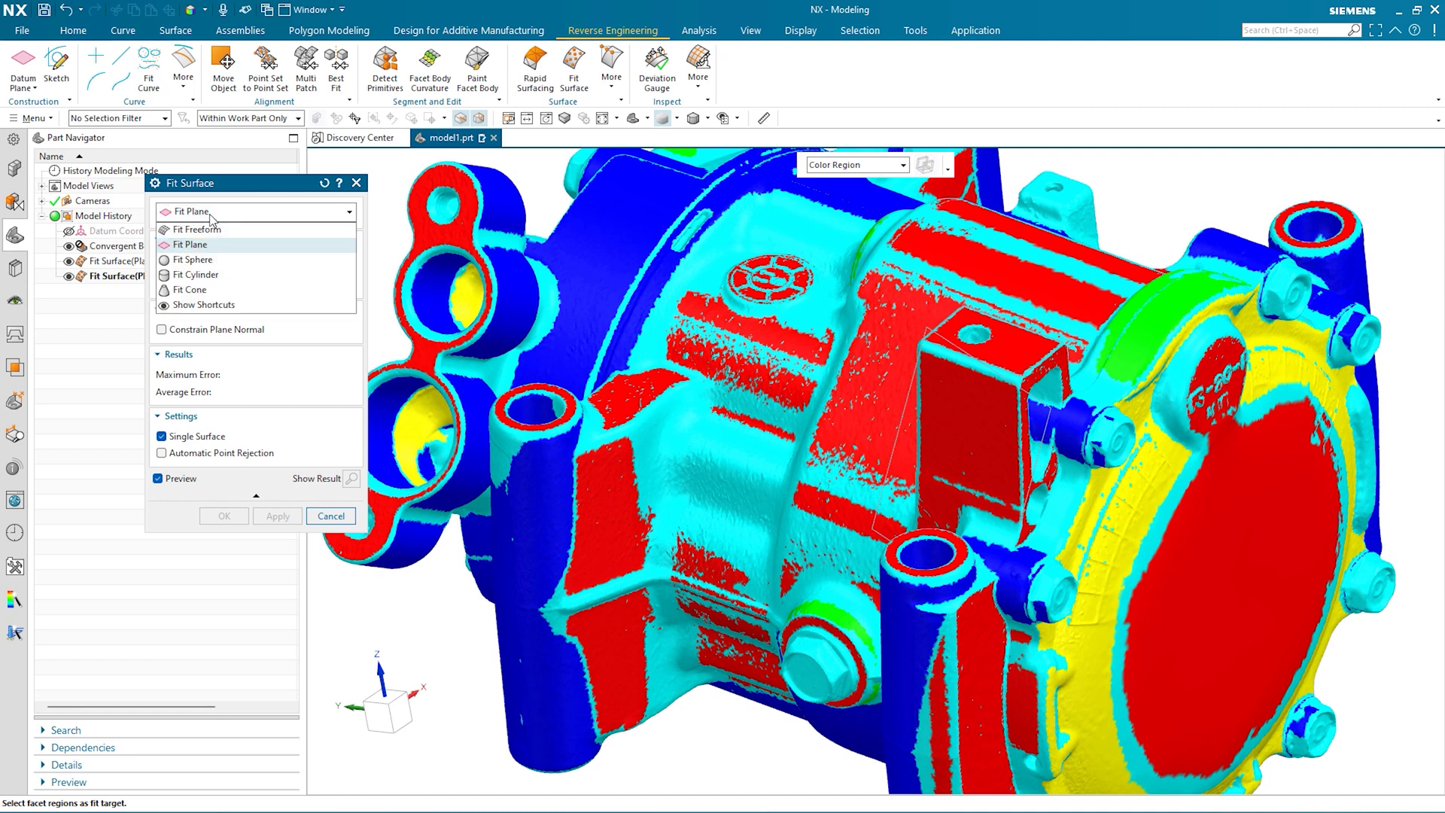
Step: Switch to Fit Cylinder and fit solid cylinders to the first two boss holes
left_click(205, 276)
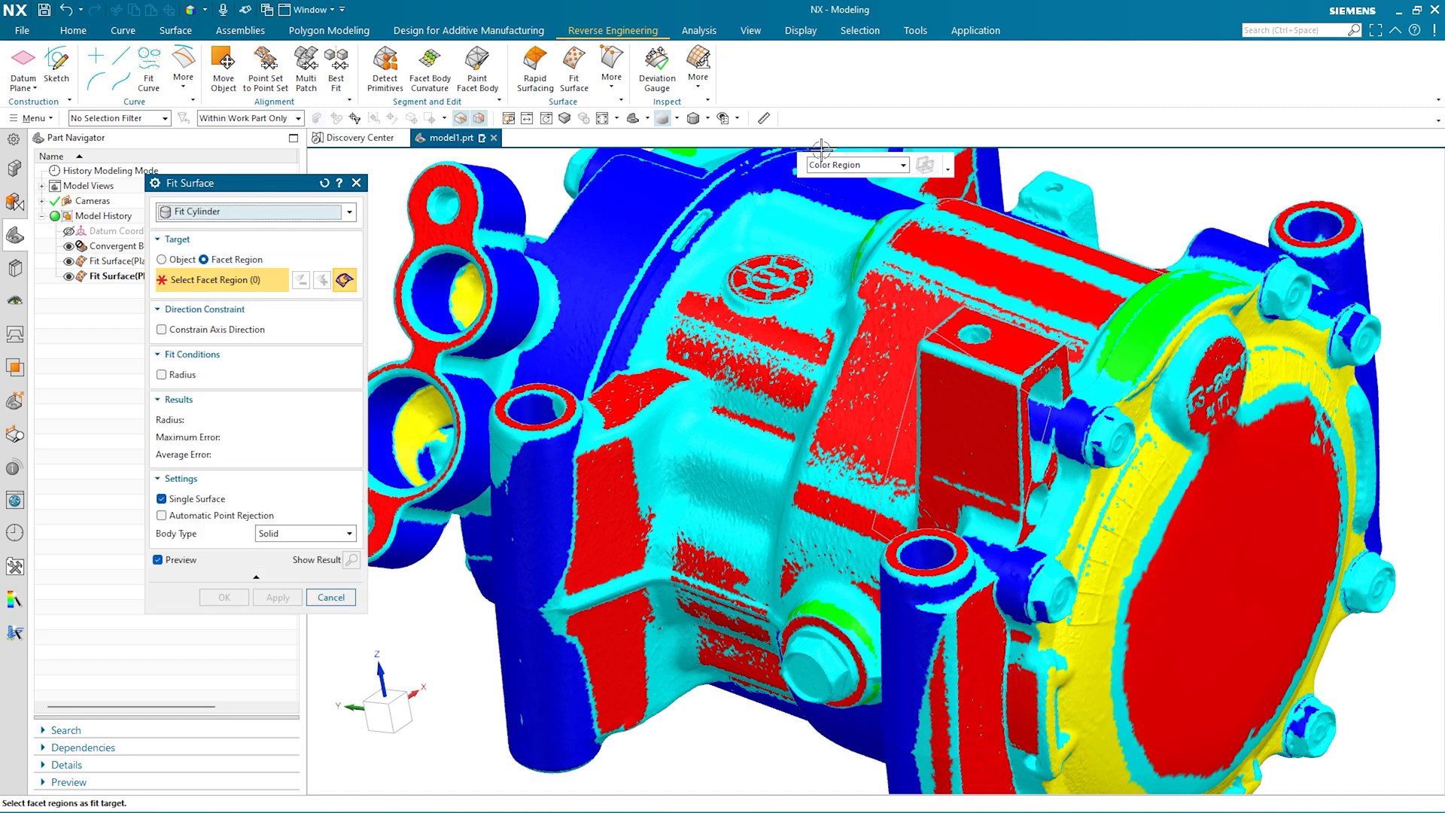
left_click(536, 404)
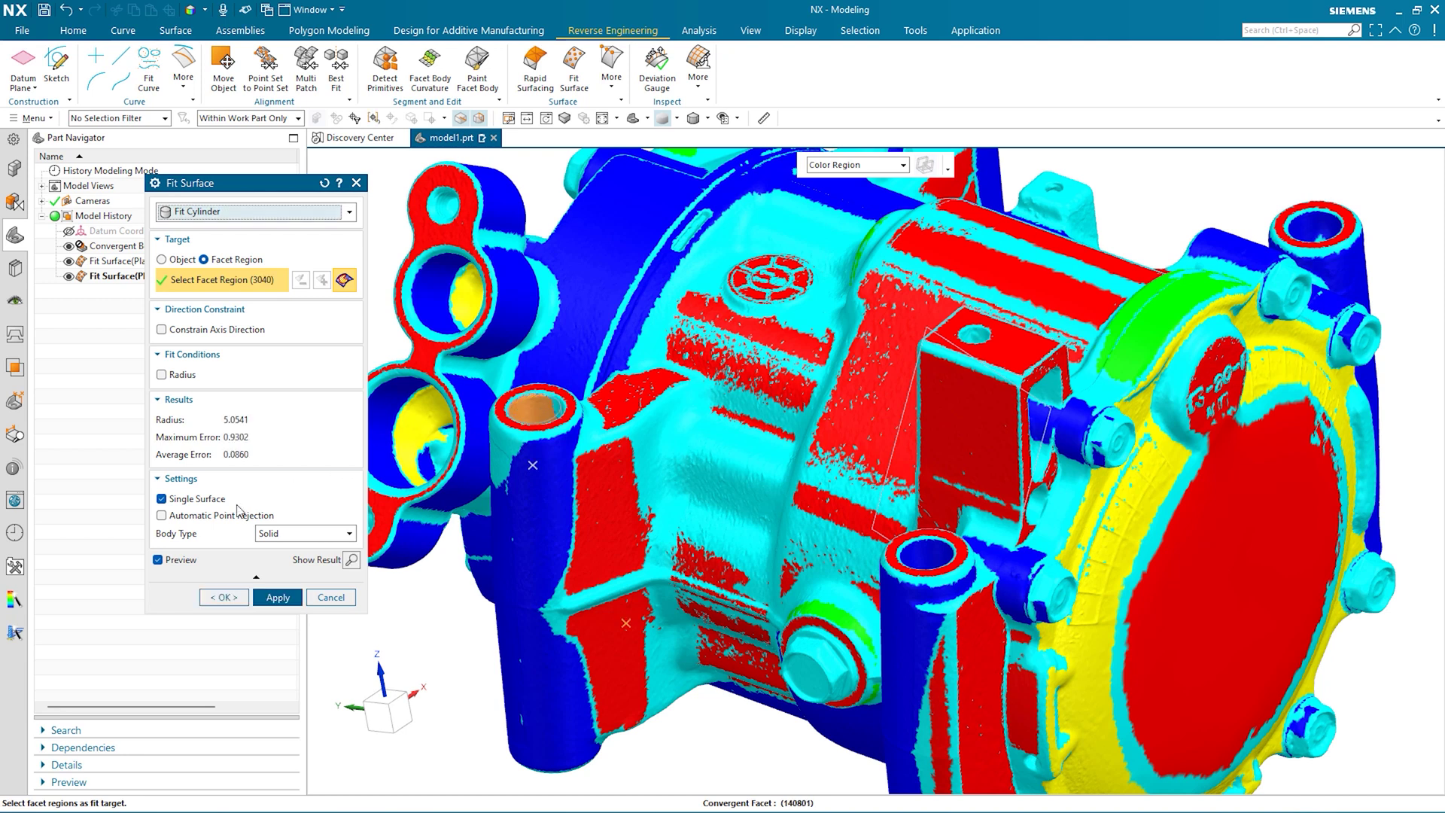
left_click(238, 515)
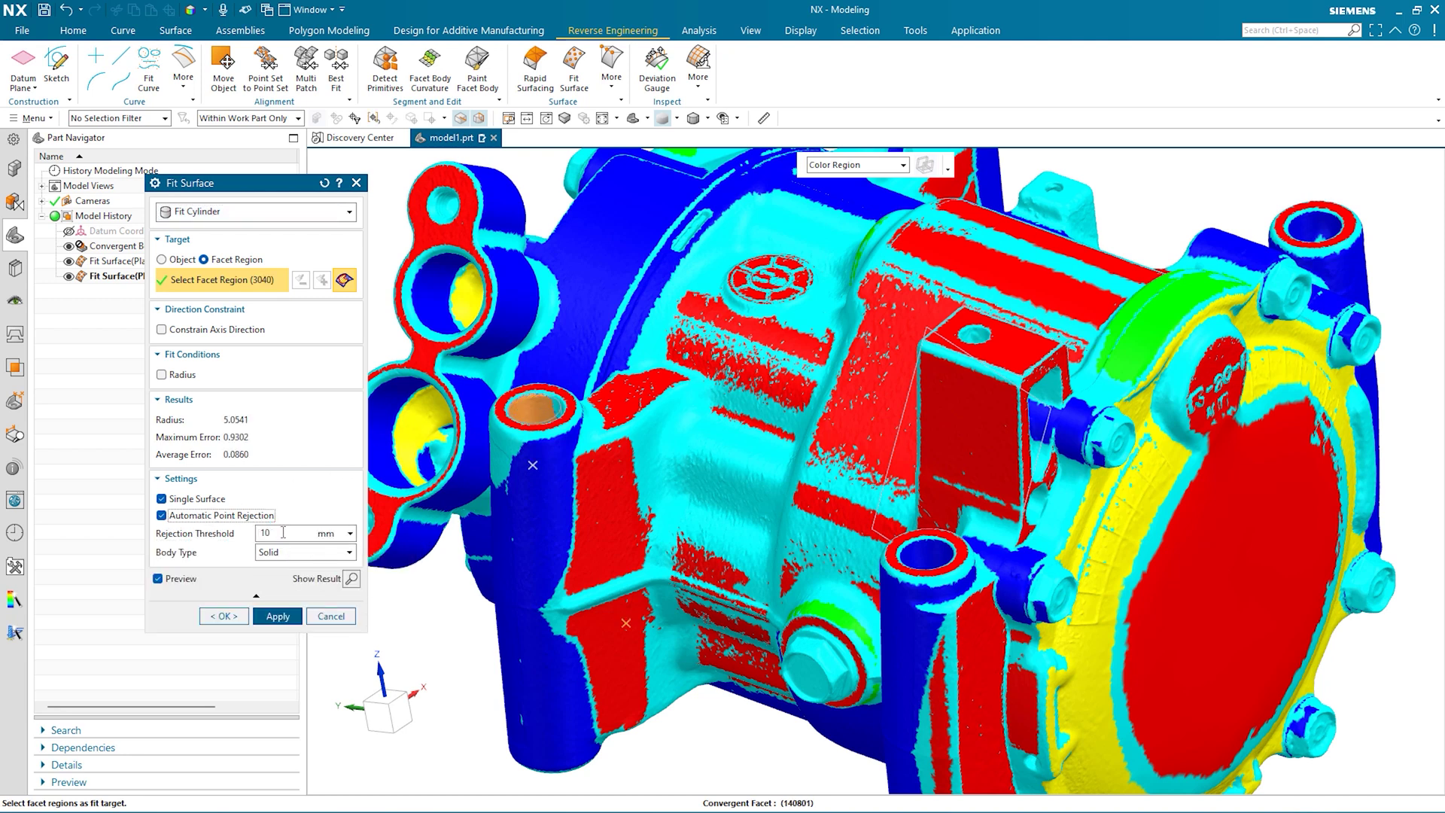
left_click(280, 557)
left_click(279, 566)
left_click(278, 616)
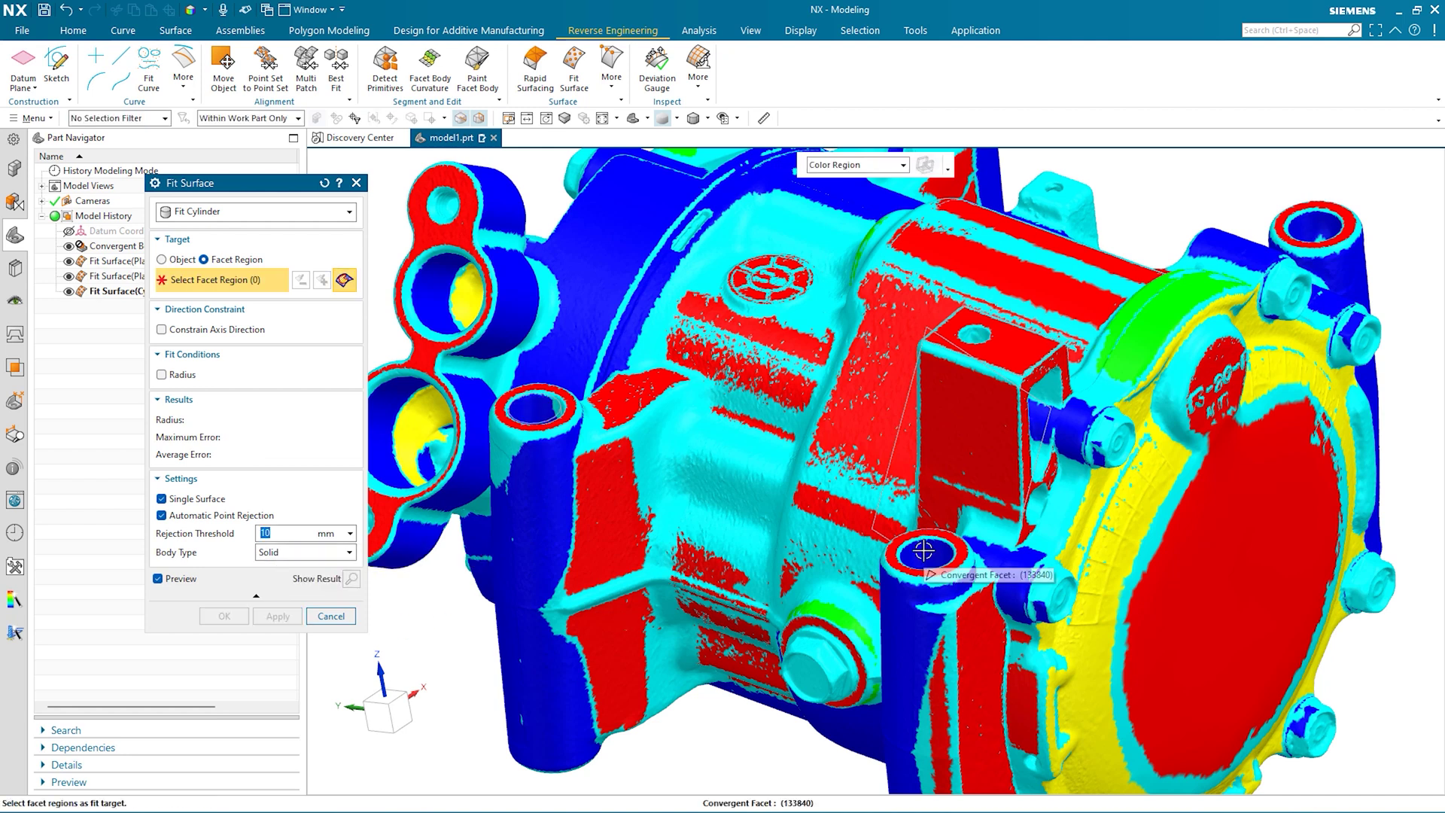
left_click(924, 553)
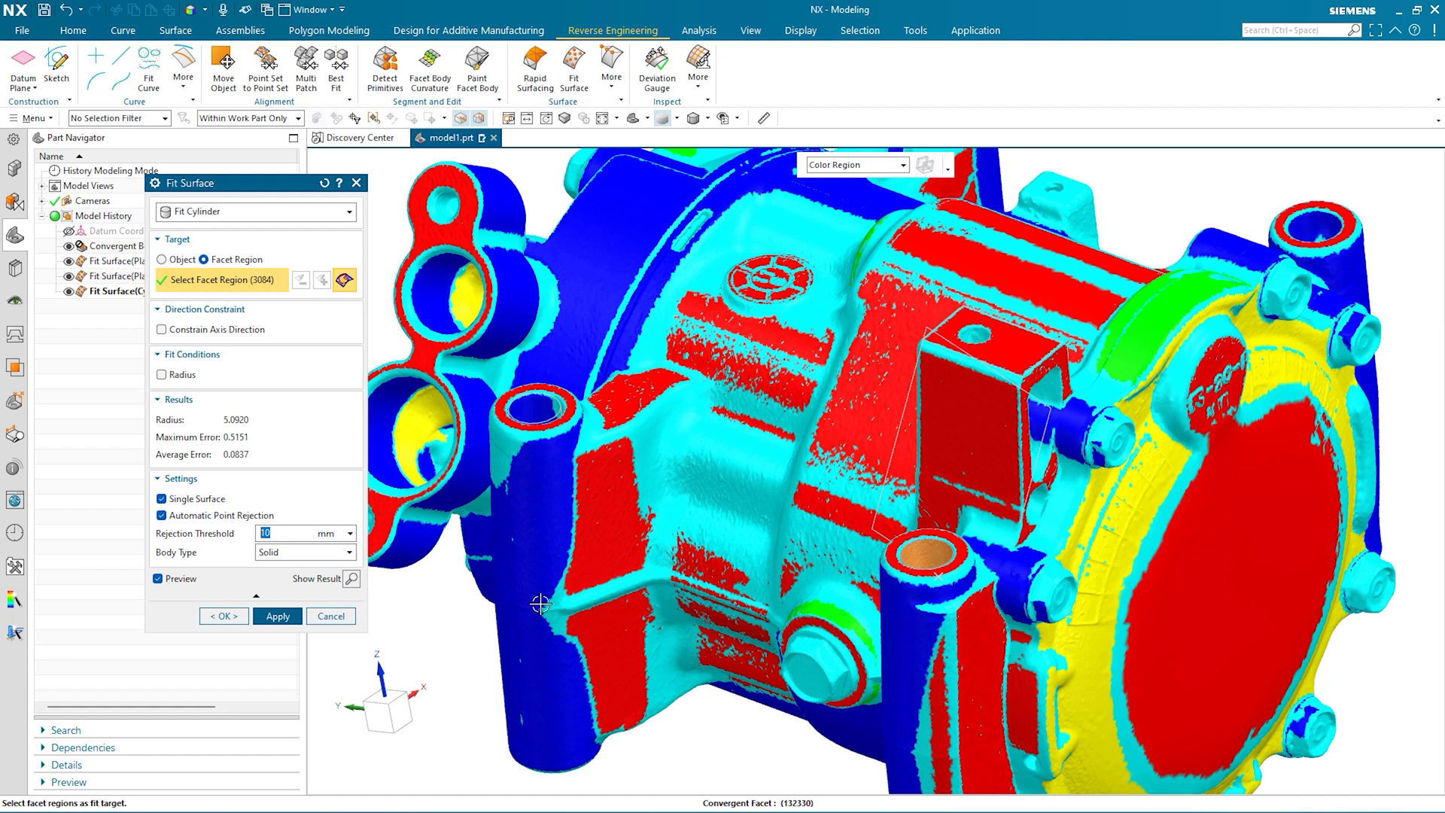
left_click(278, 616)
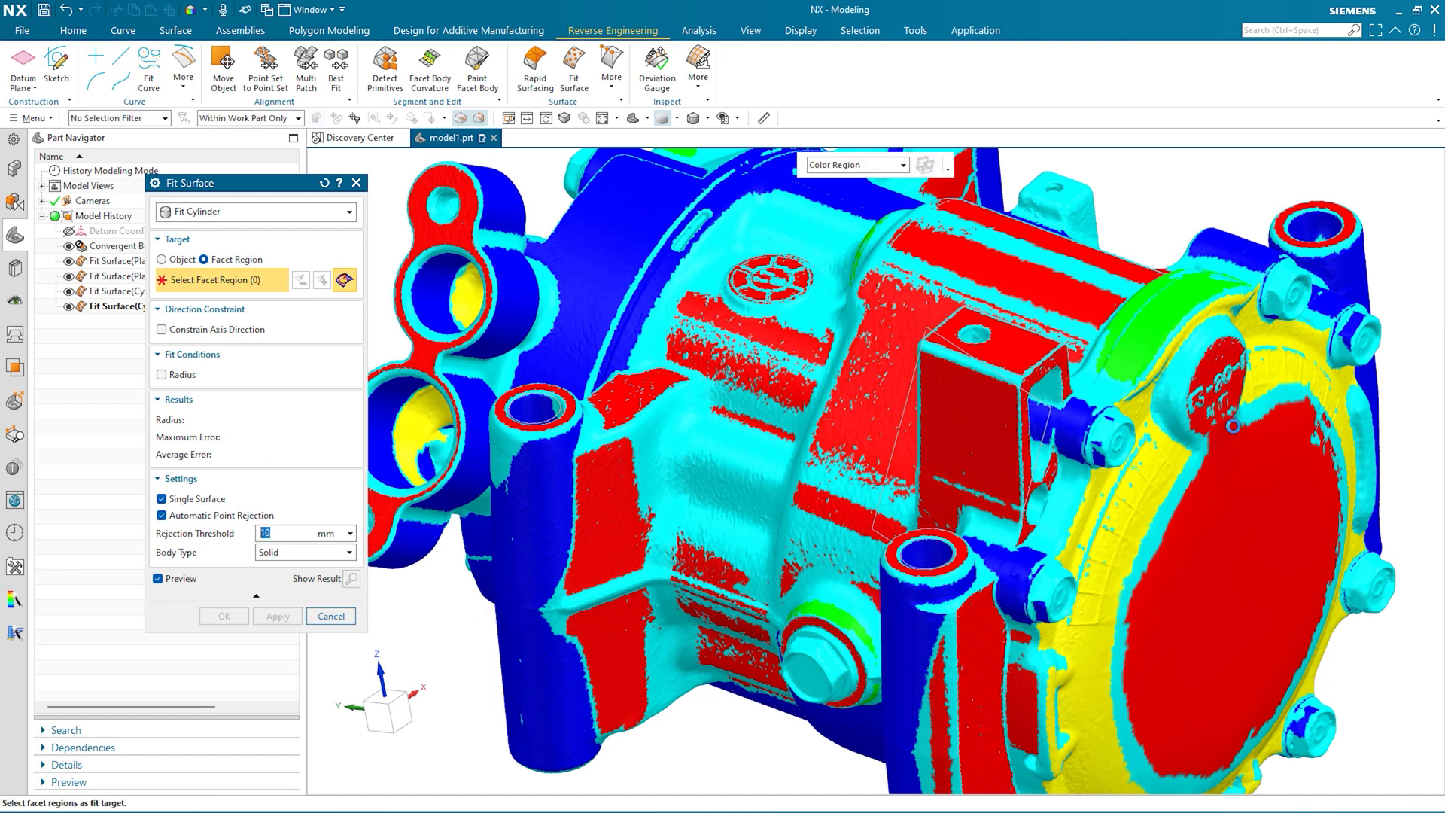
Step: Fit a solid cylinder to the flange-side boss hole with automatic point rejection off
middle_click_drag(1247, 421, 978, 371, "shift")
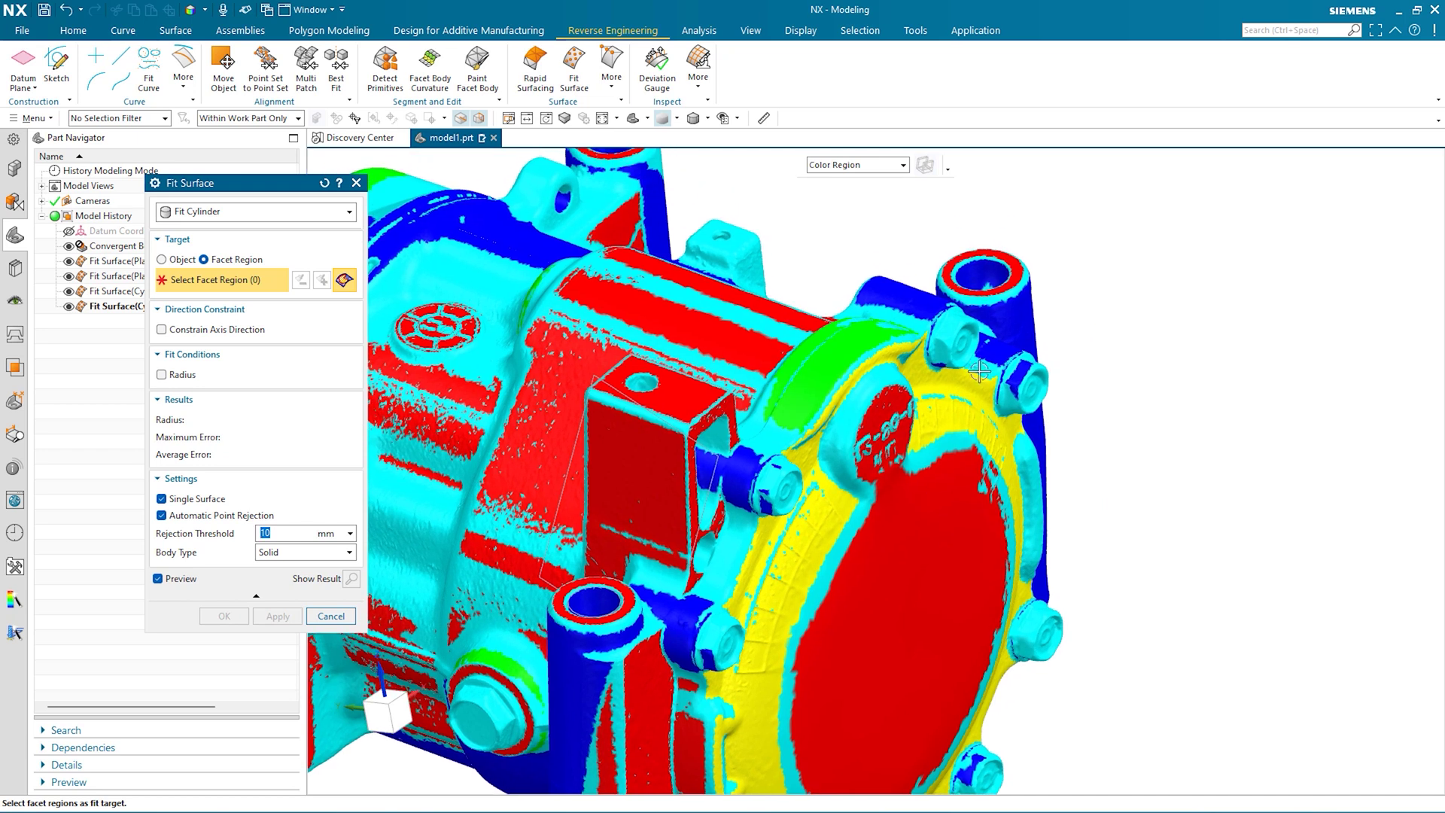
left_click(979, 271)
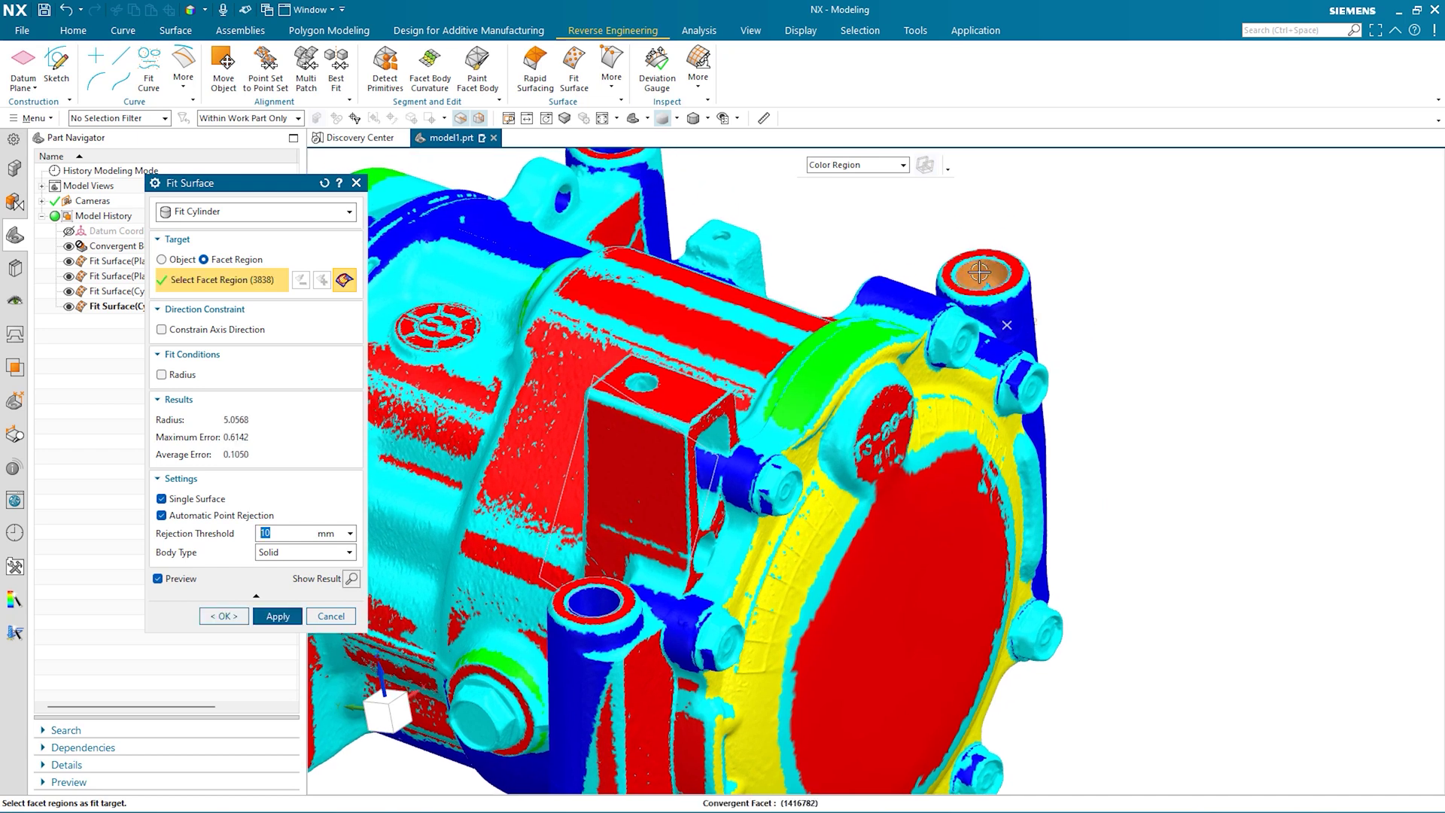
left_click(181, 518)
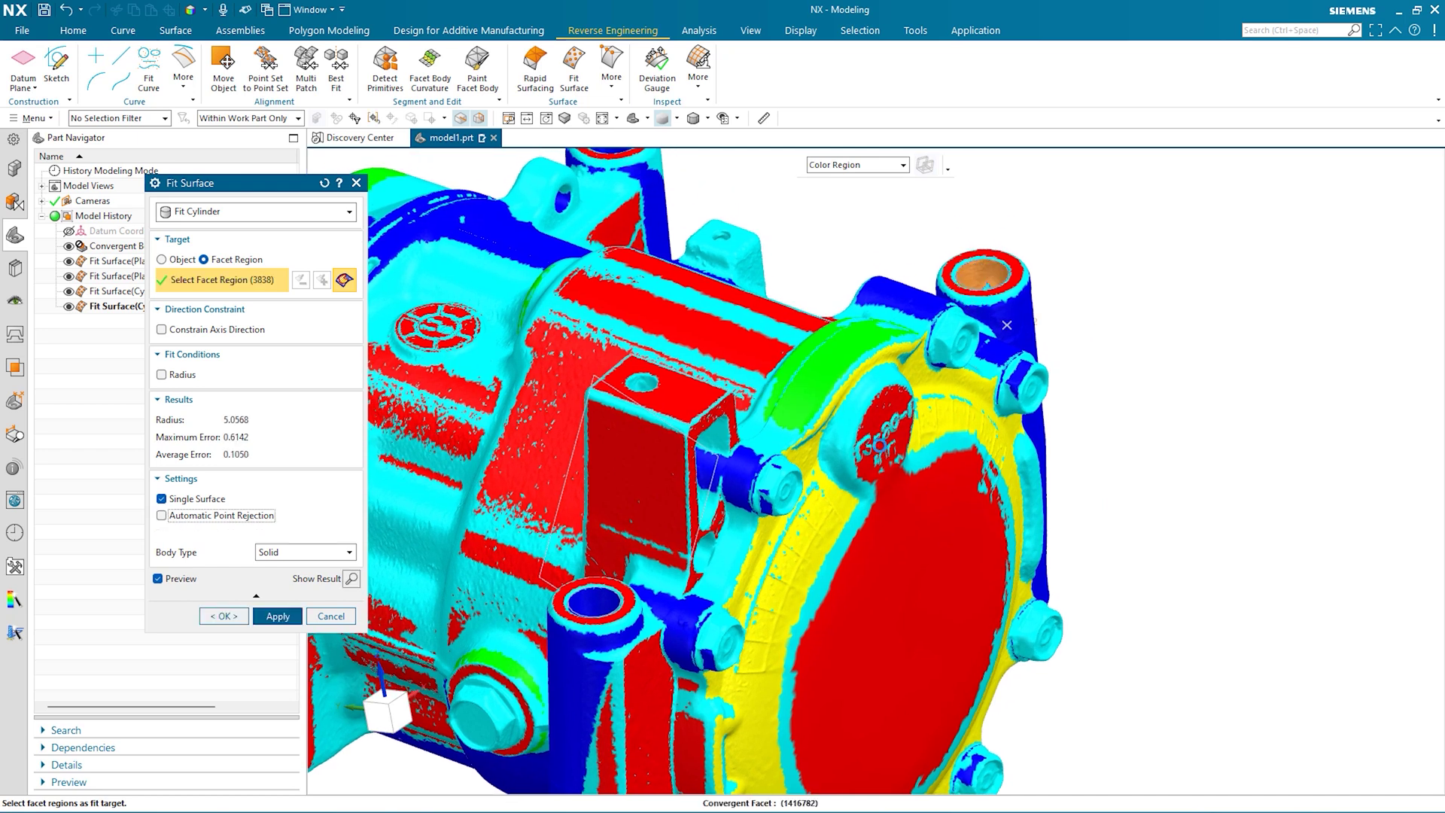
mouse_move(879, 445)
middle_mouse_down()
mouse_move(958, 362)
mouse_move(978, 391)
middle_mouse_up()
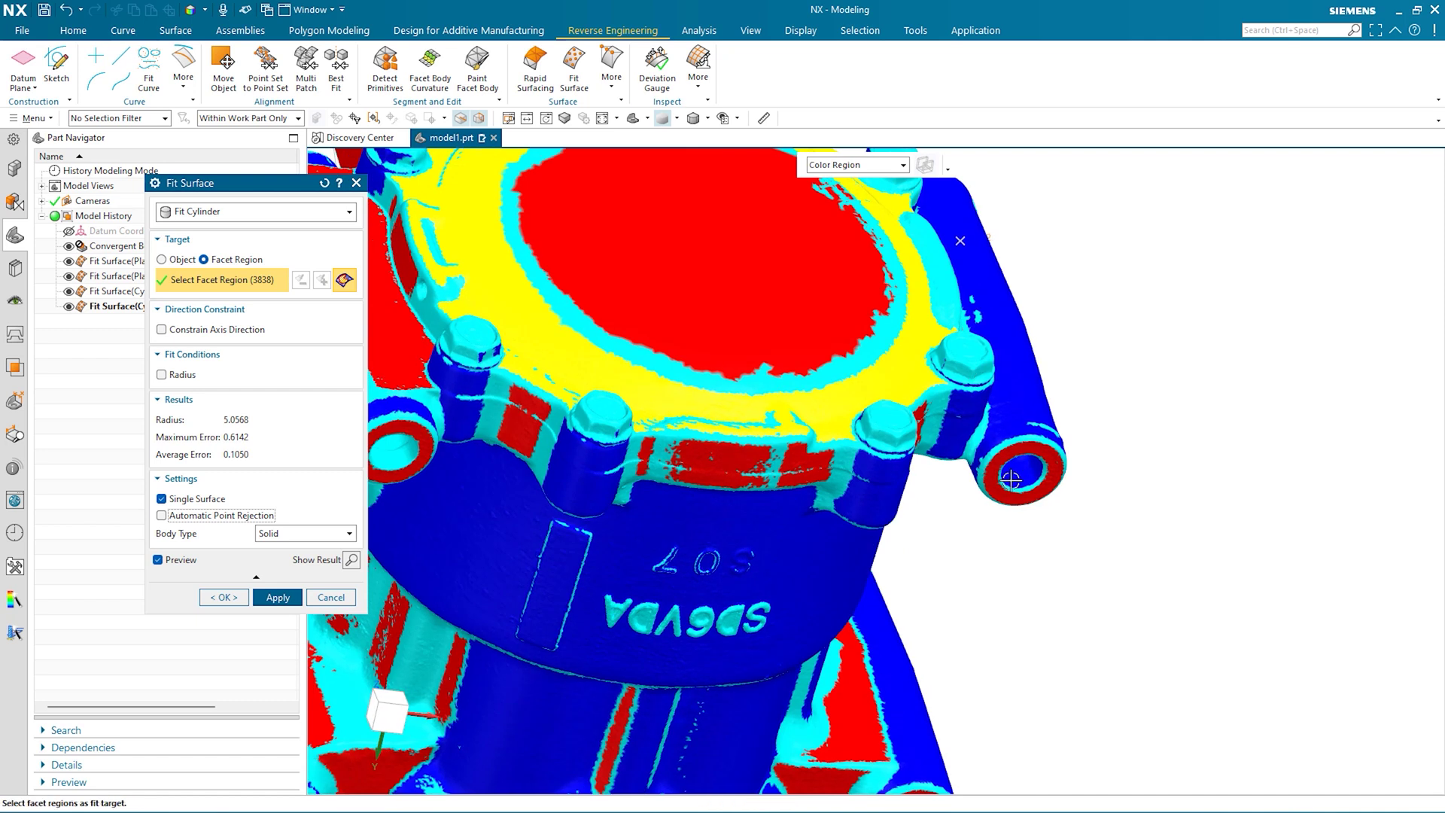
left_click(1013, 485)
middle_click_drag(1012, 486, 956, 537)
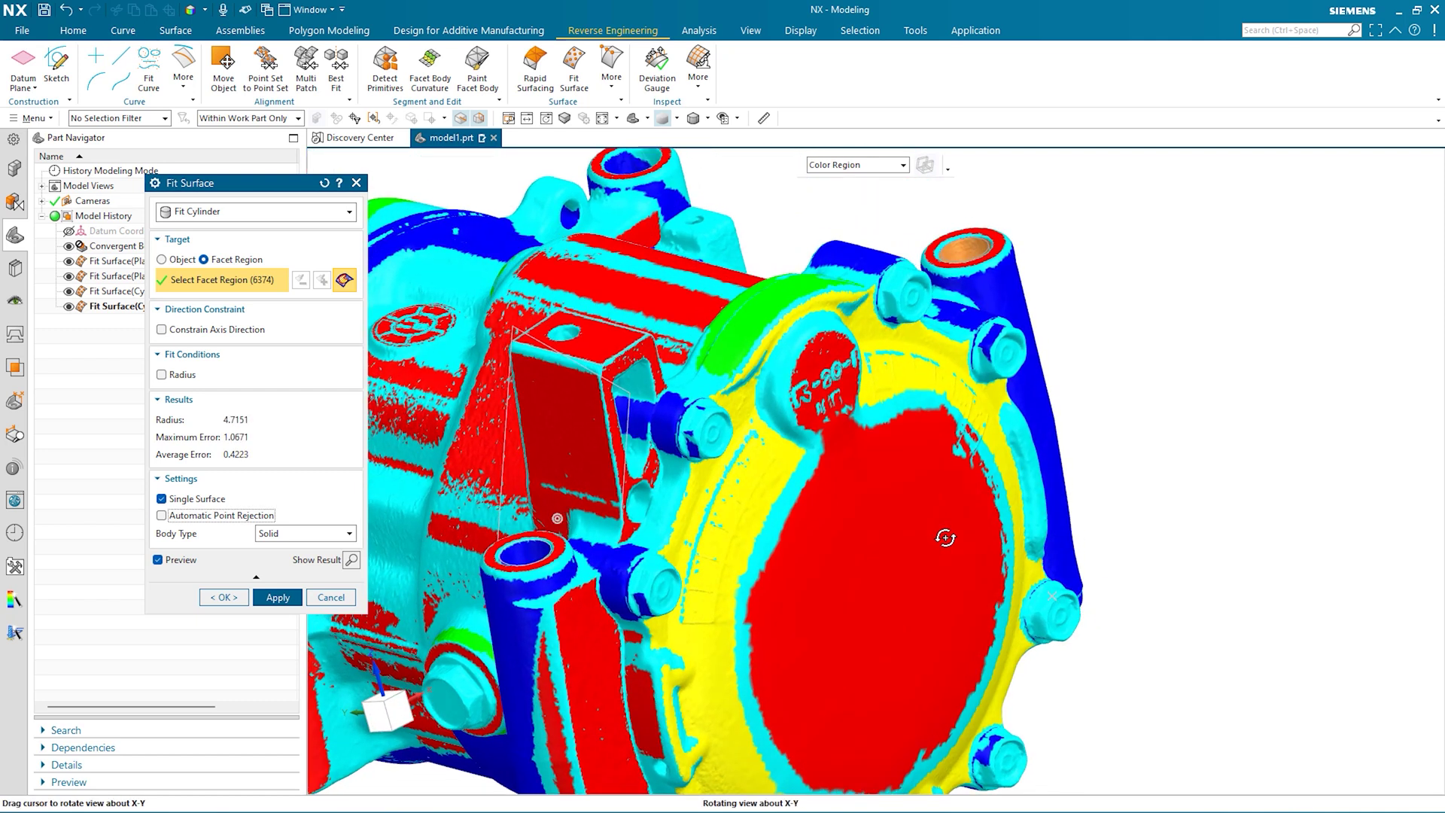
middle_click_drag(861, 536, 777, 518)
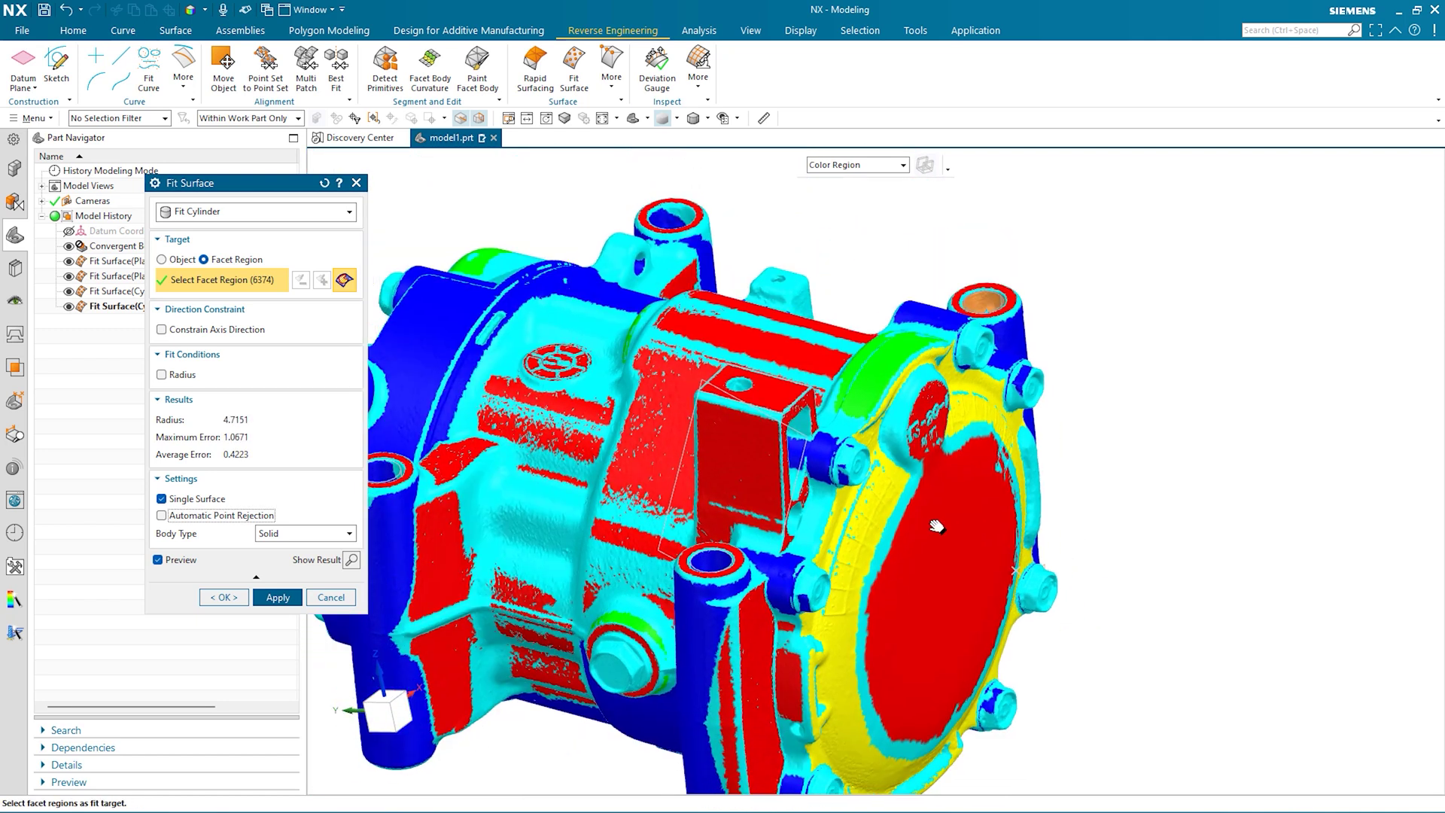
left_click(277, 597)
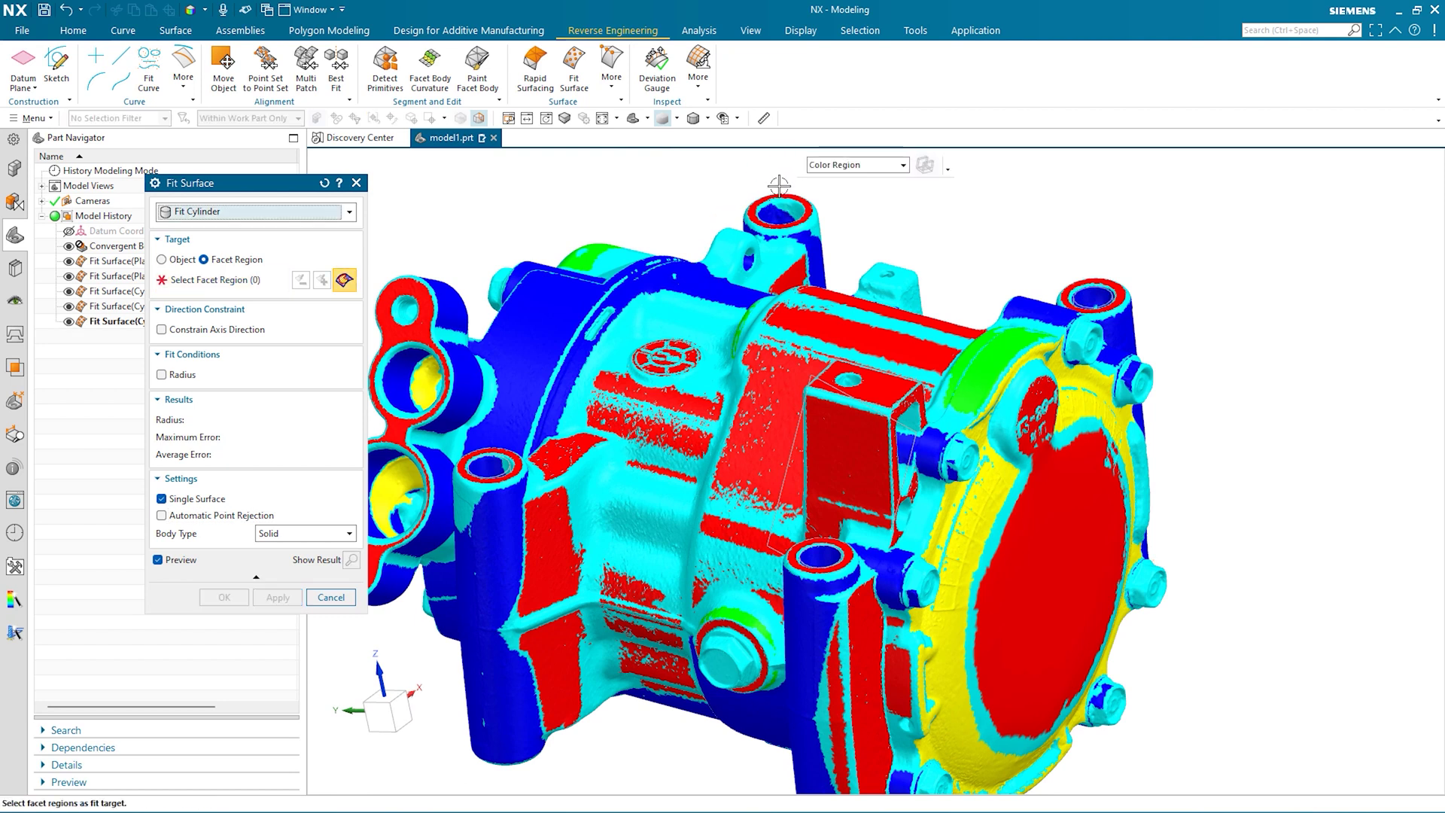
Step: Fit a solid cylinder to the top boss hole (5450 facets, radius 5.0823)
left_click(774, 214)
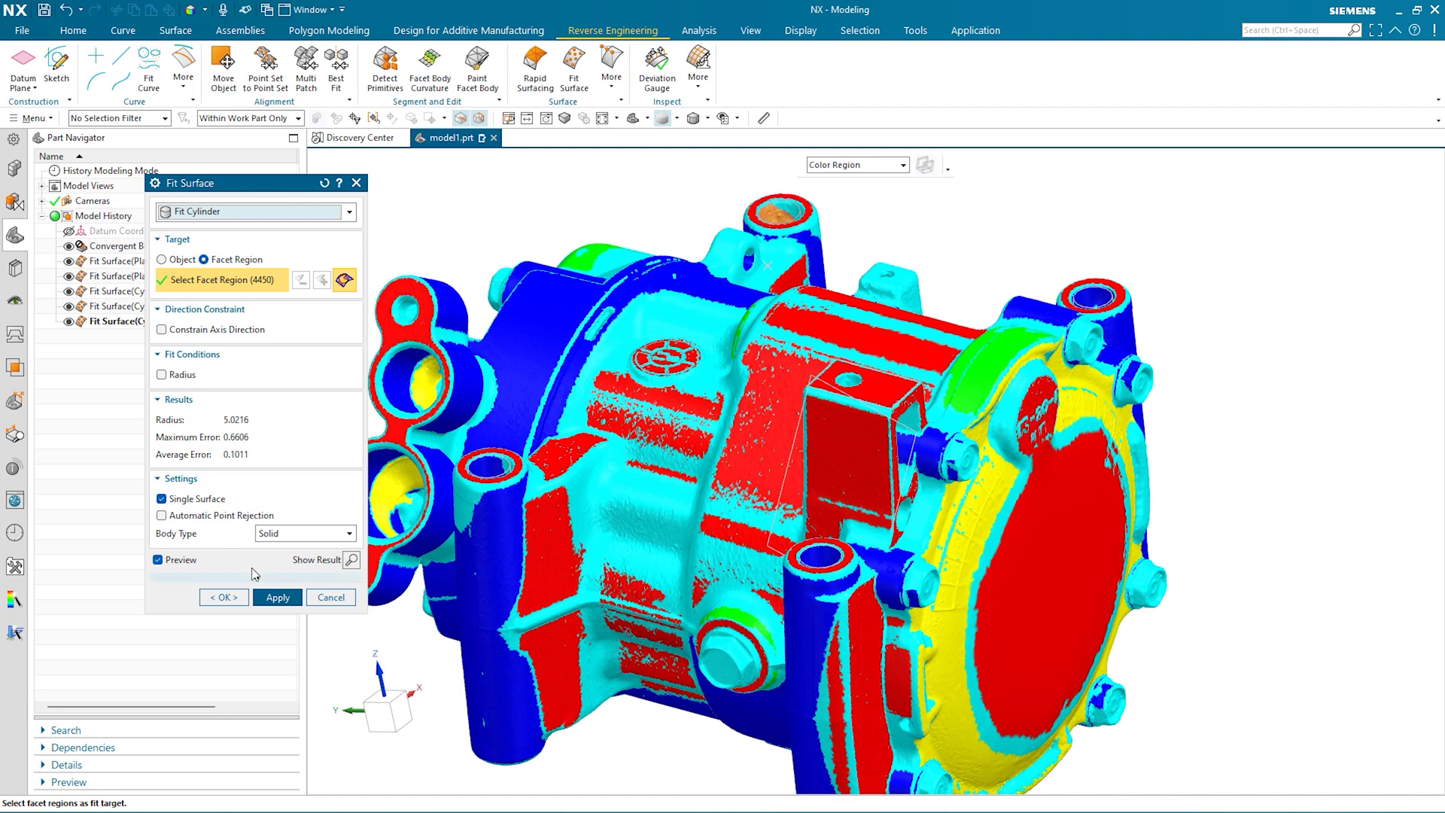
left_click(834, 168)
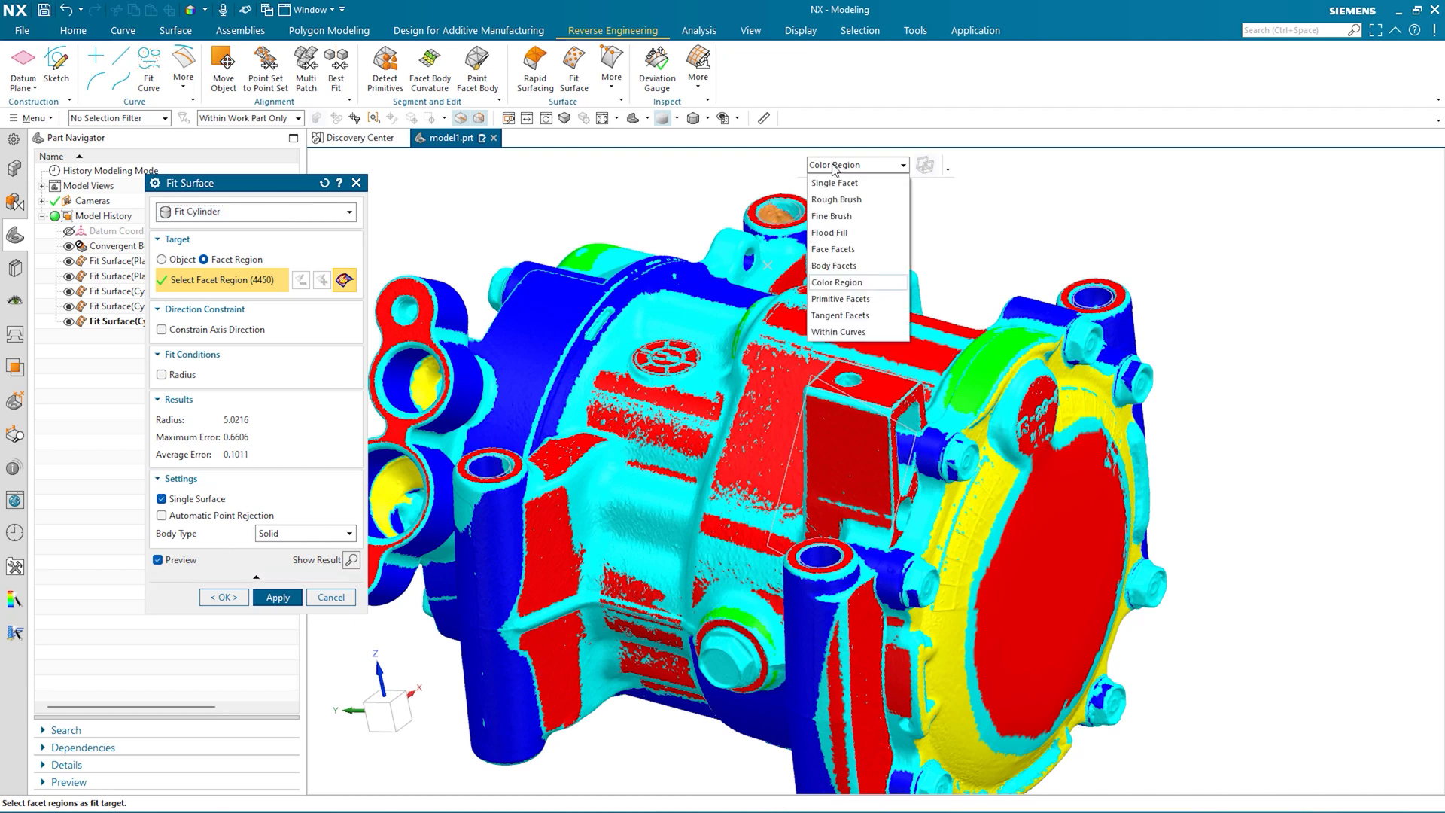
left_click(837, 299)
scroll(758, 207, "up", 3)
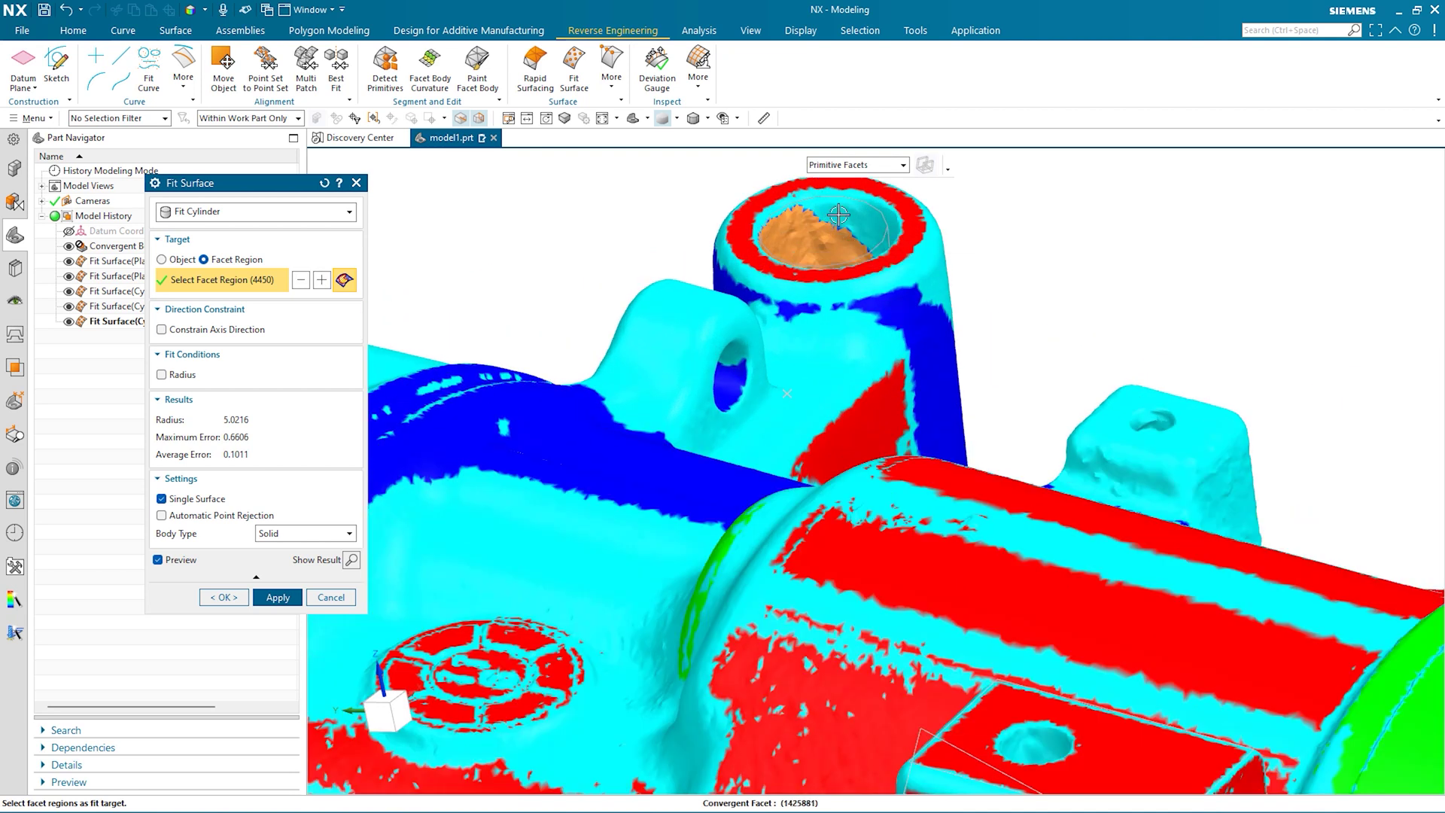
left_click(838, 215)
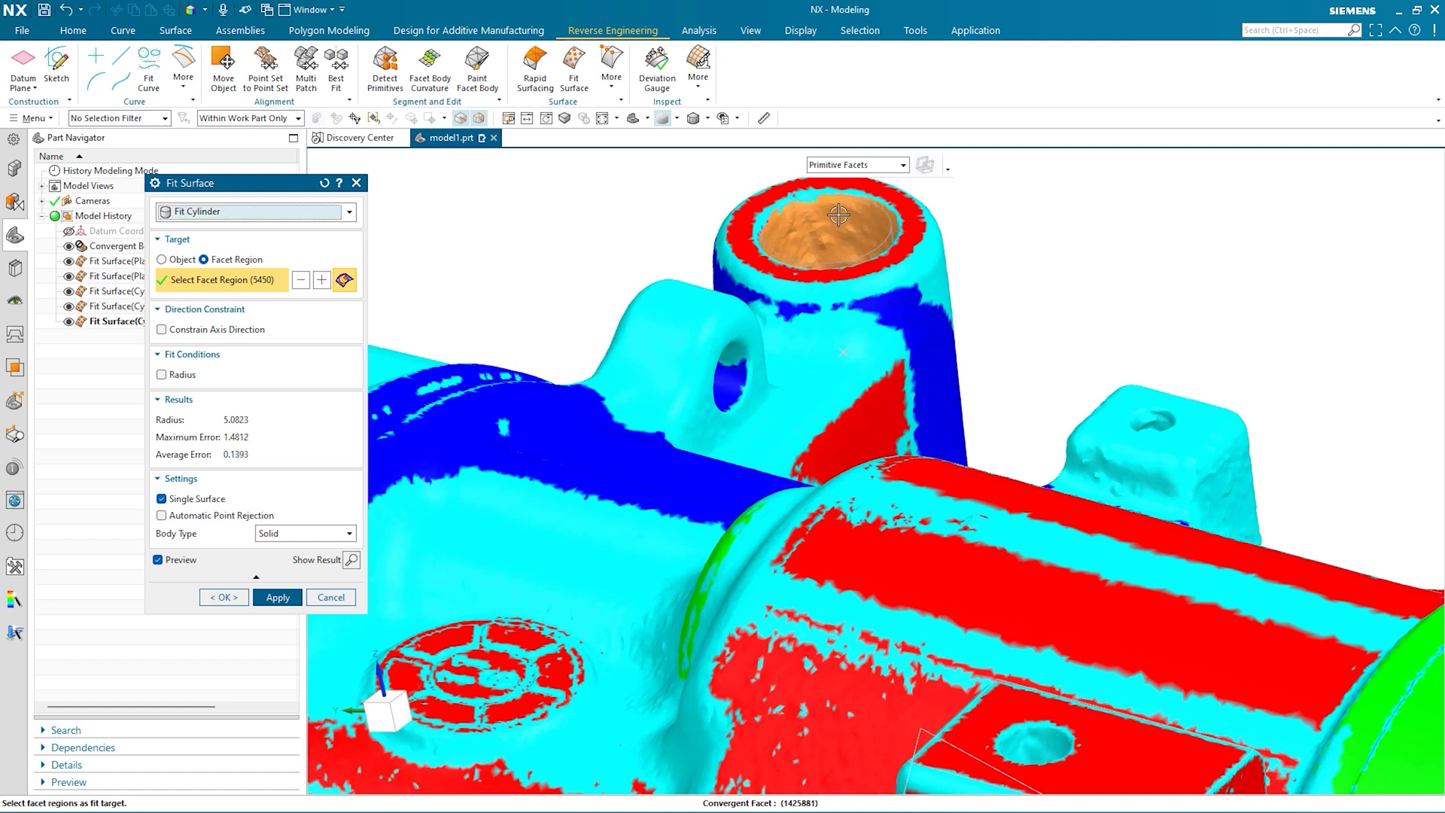
scroll(838, 216, "down", 4)
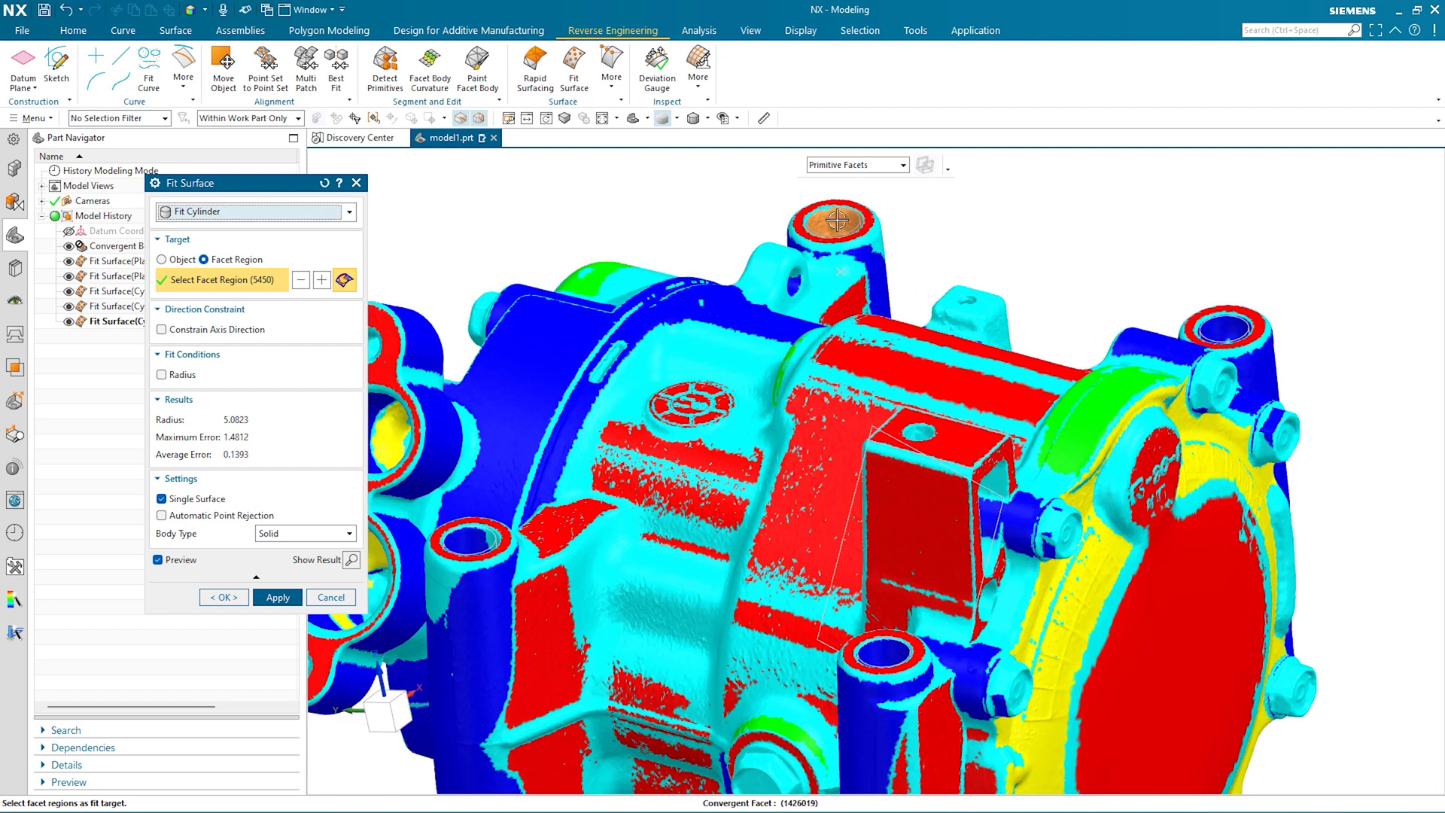
scroll(838, 218, "down", 3)
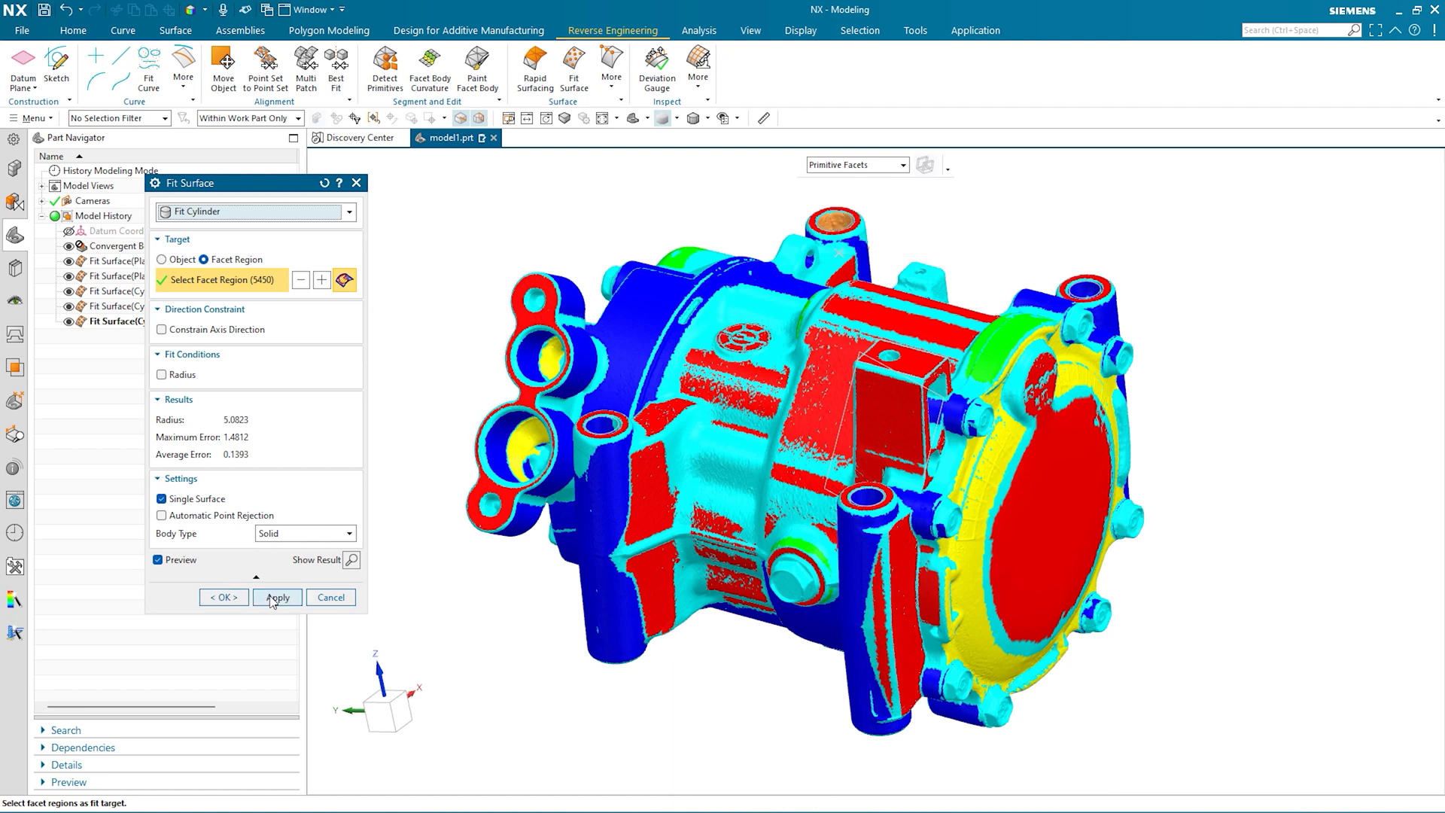
left_click(277, 597)
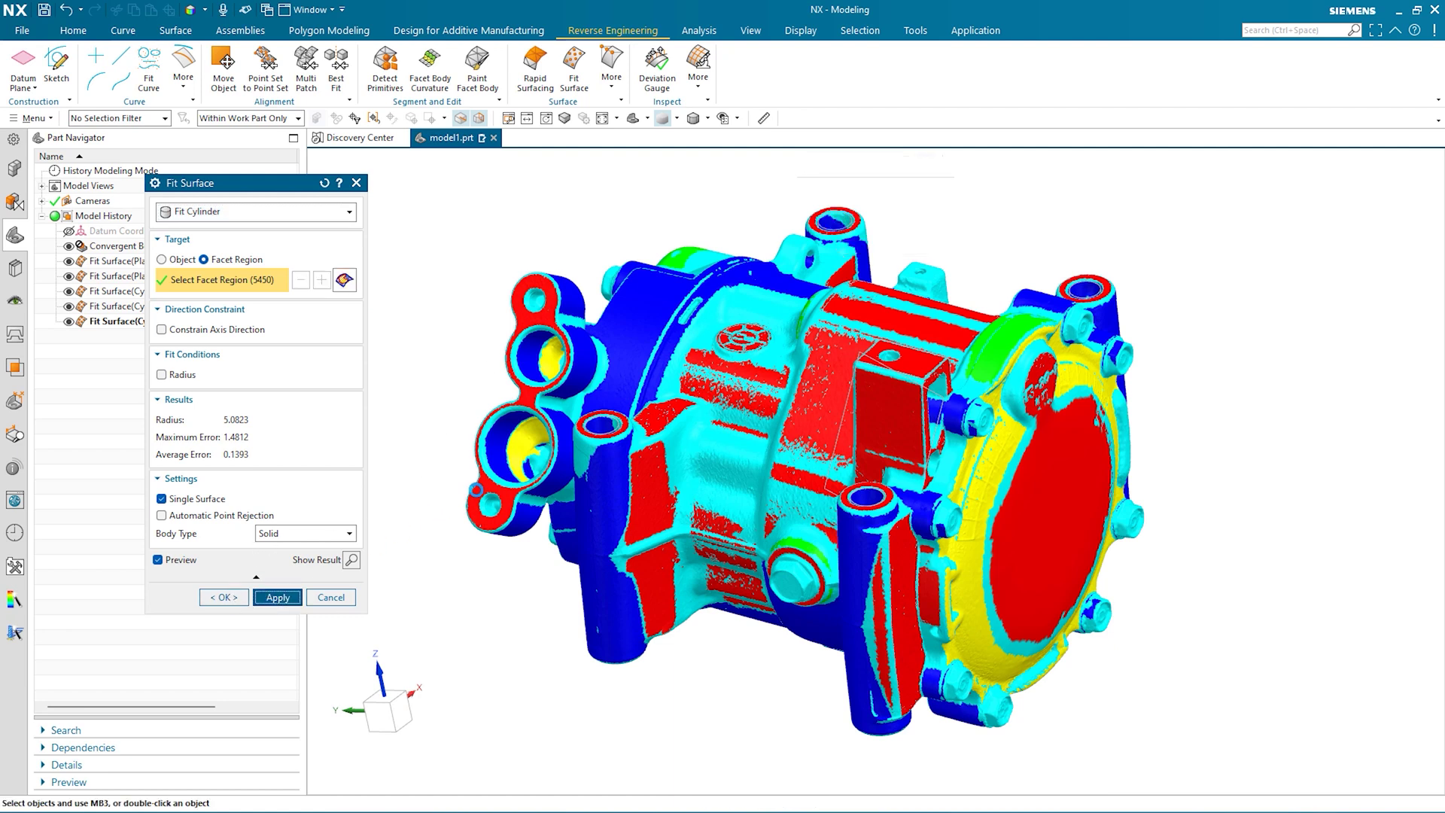
scroll(597, 425, "up", 2)
Step: Switch to Fit Plane and fit the boss's 1790-facet top ring (average error 0.0216)
scroll(597, 425, "up", 3)
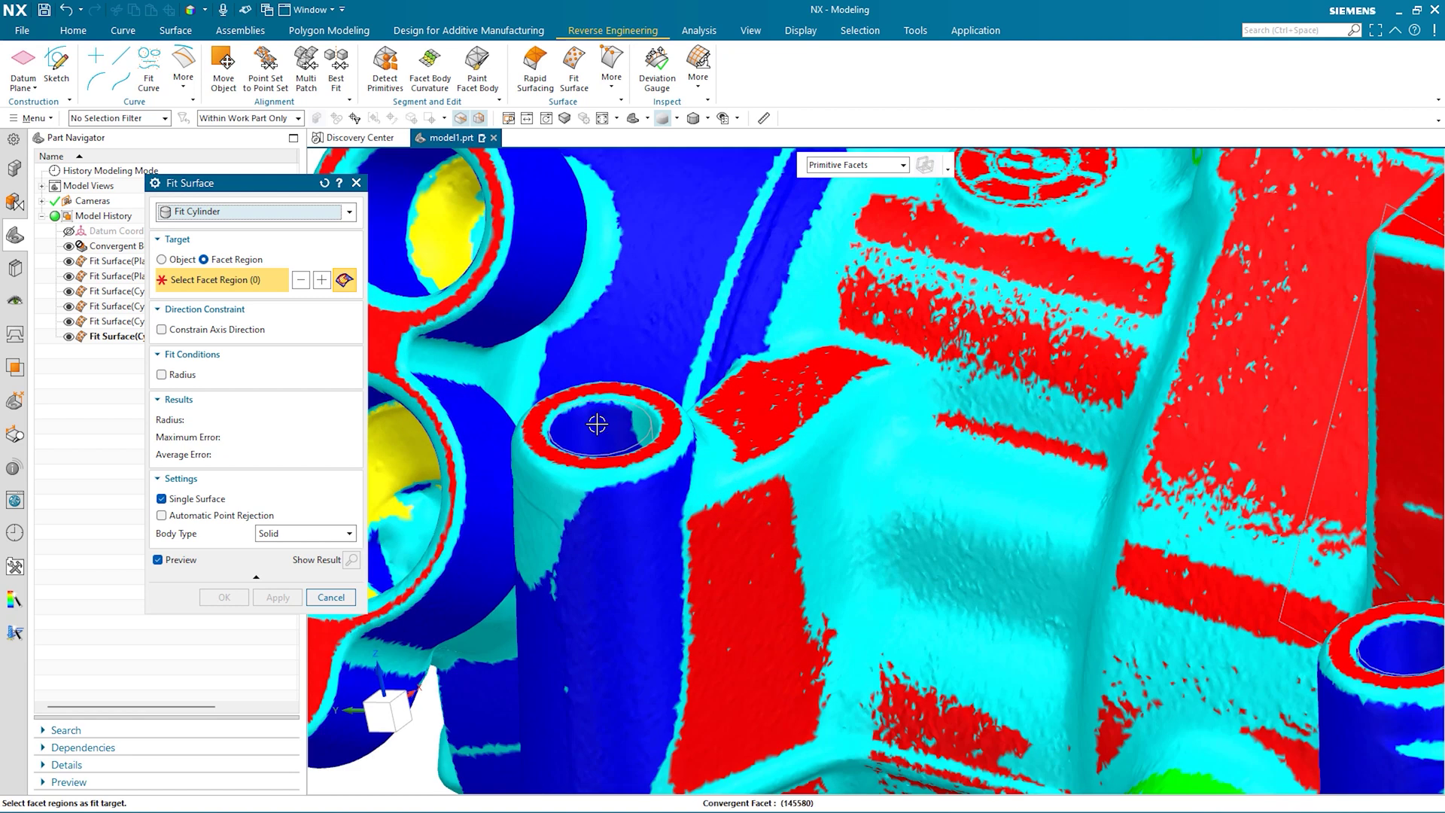
left_click(256, 212)
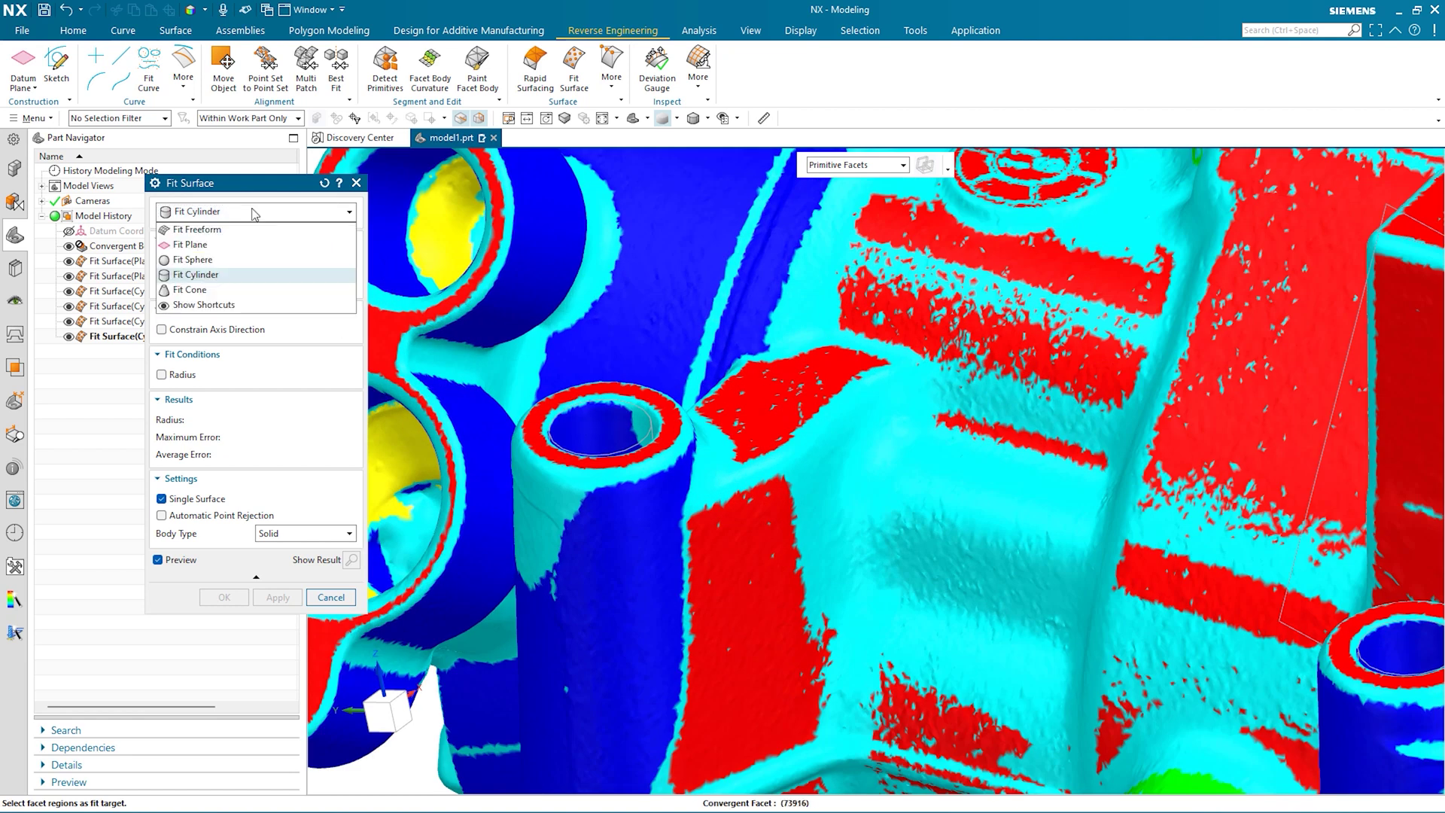
left_click(222, 249)
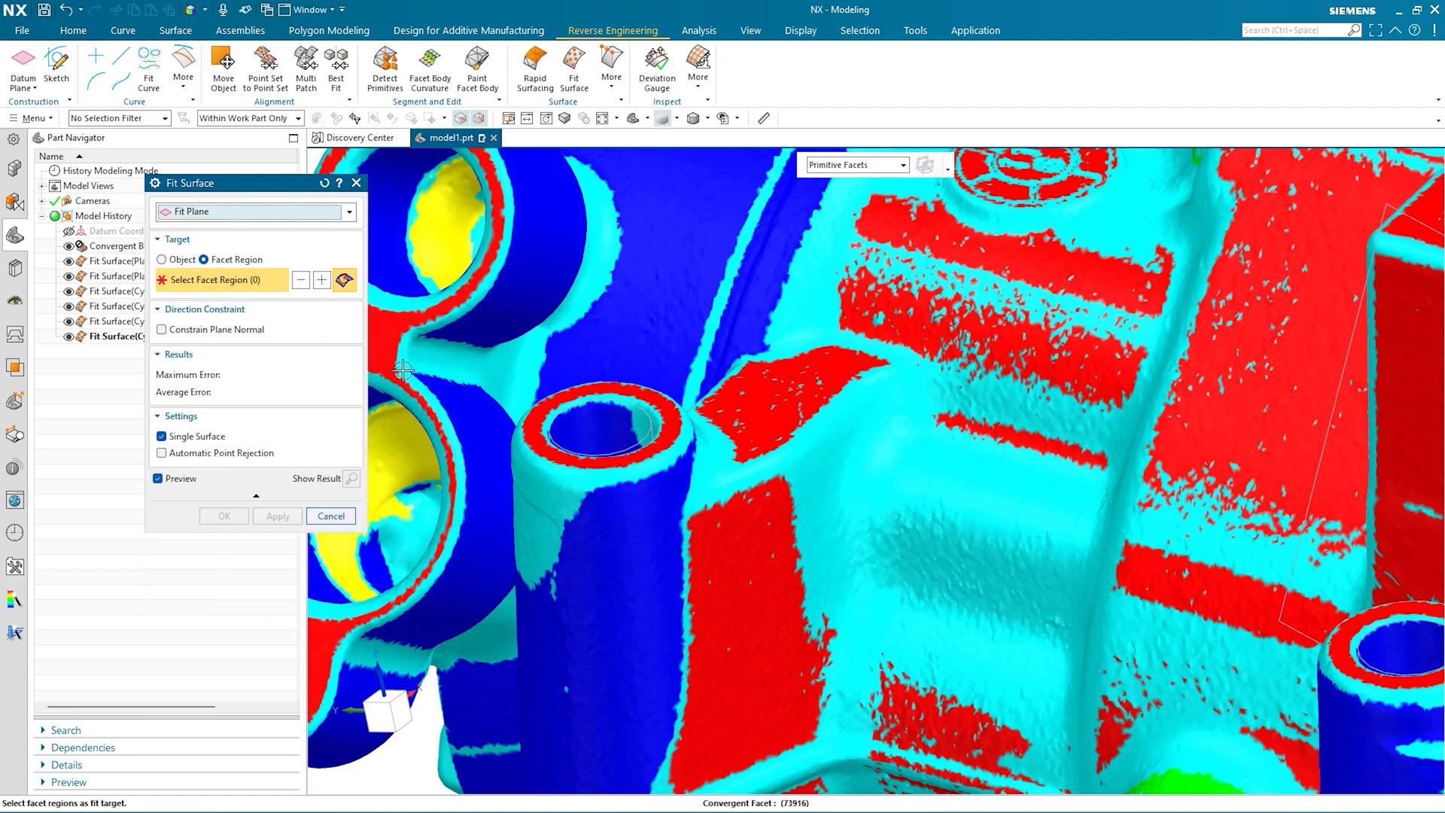
left_click(536, 415)
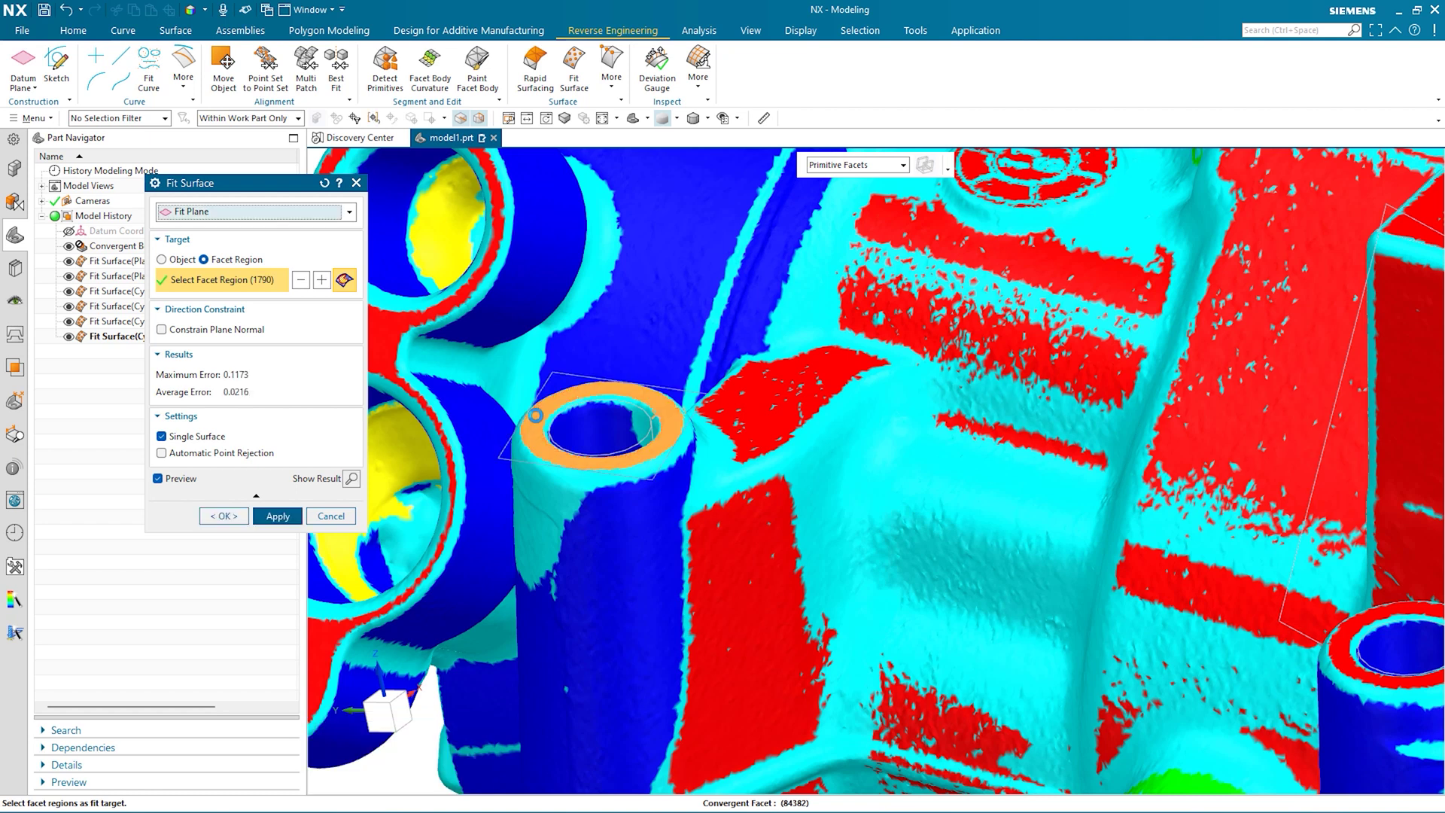
left_click(224, 516)
key("ctrl+f")
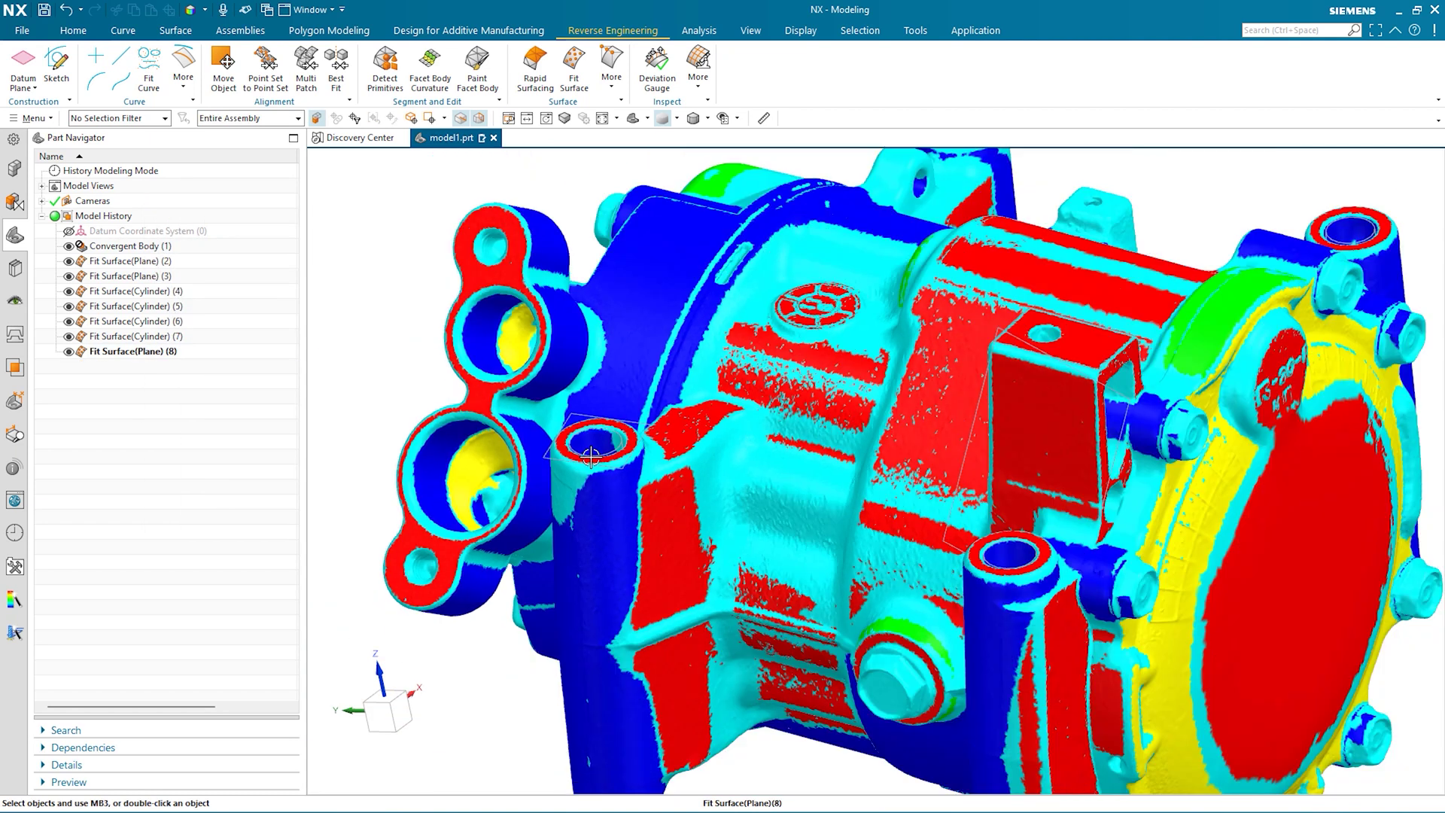
Step: Show the scan in plain shading and move the boss plane ahead of the cylinder fits
right_click(417, 414)
left_click(406, 382)
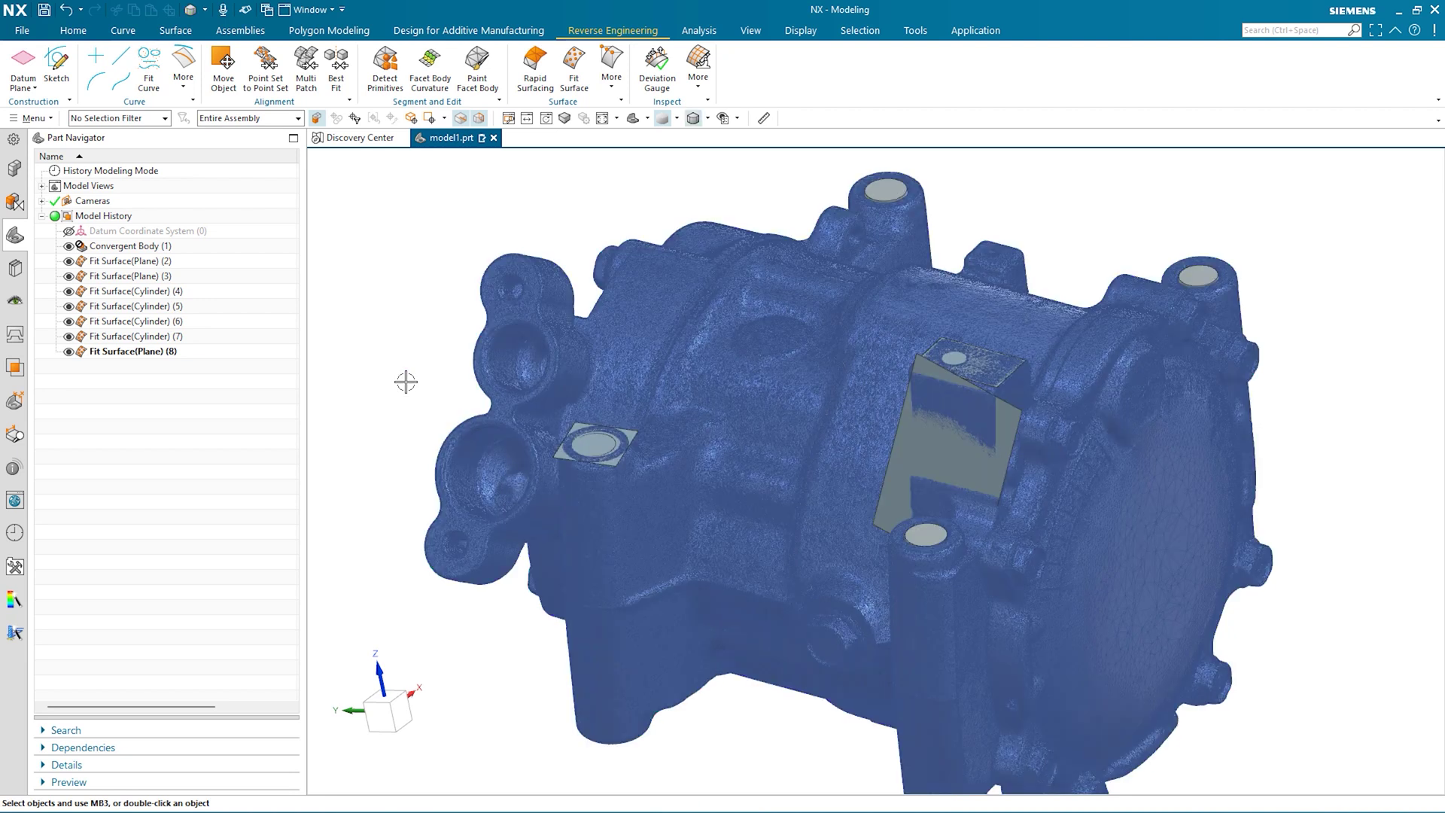
left_click(147, 352)
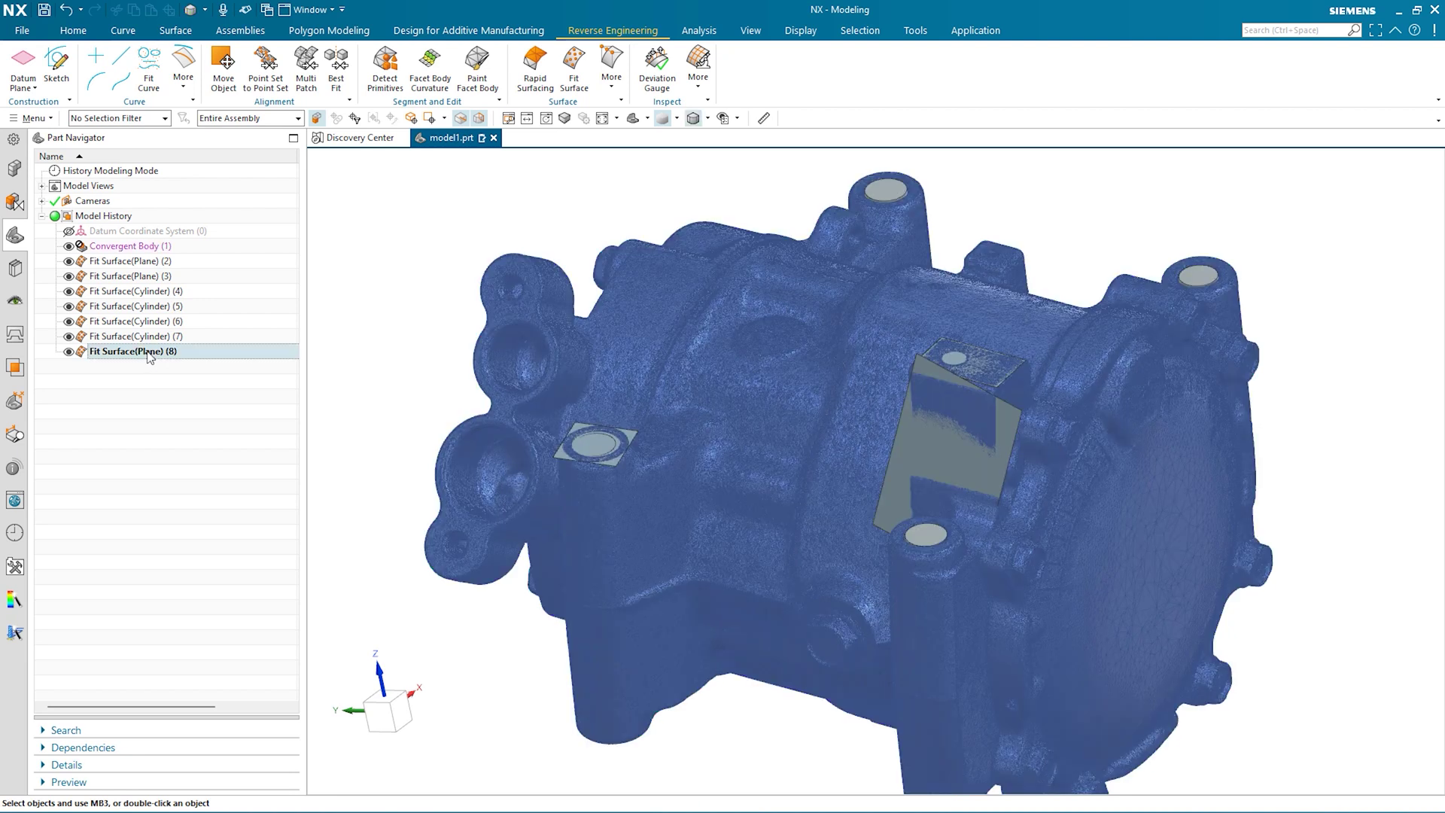
left_click_drag(147, 351, 134, 275)
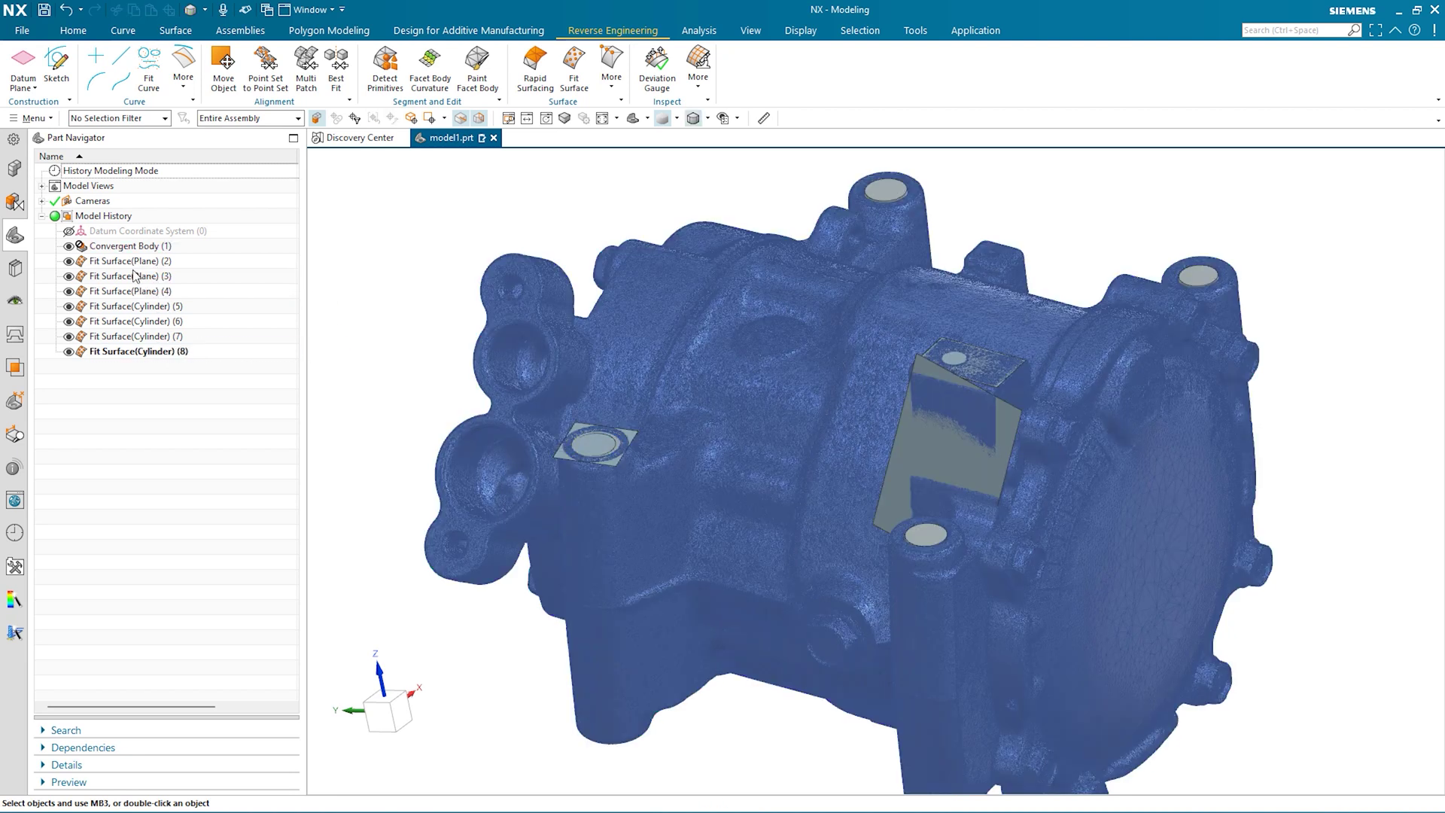
Step: Refit Fit Surface(Cylinder)(5) with its axis constrained to the boss-plane normal
double_click(154, 315)
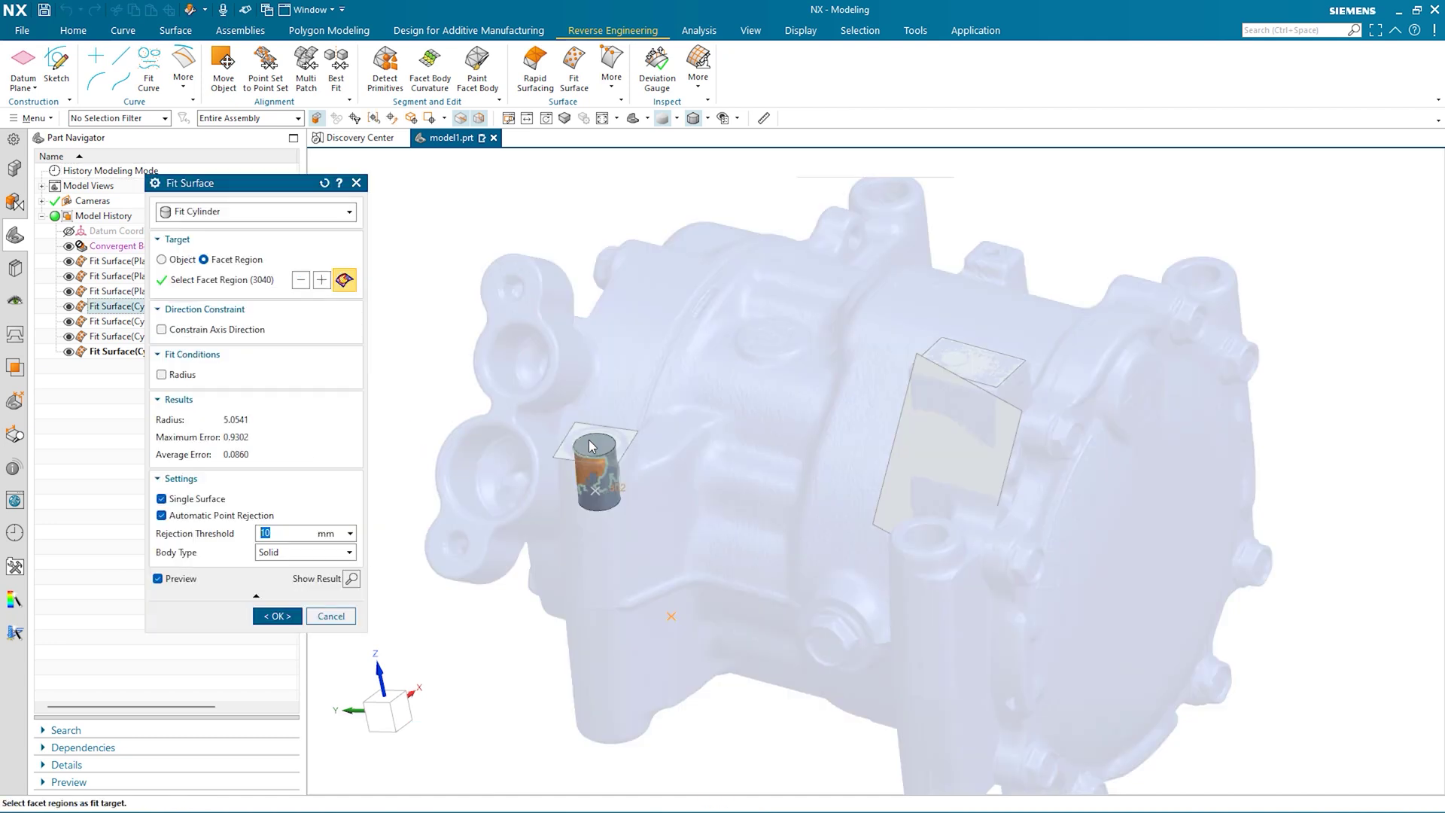
scroll(589, 439, "up", 4)
left_click(218, 330)
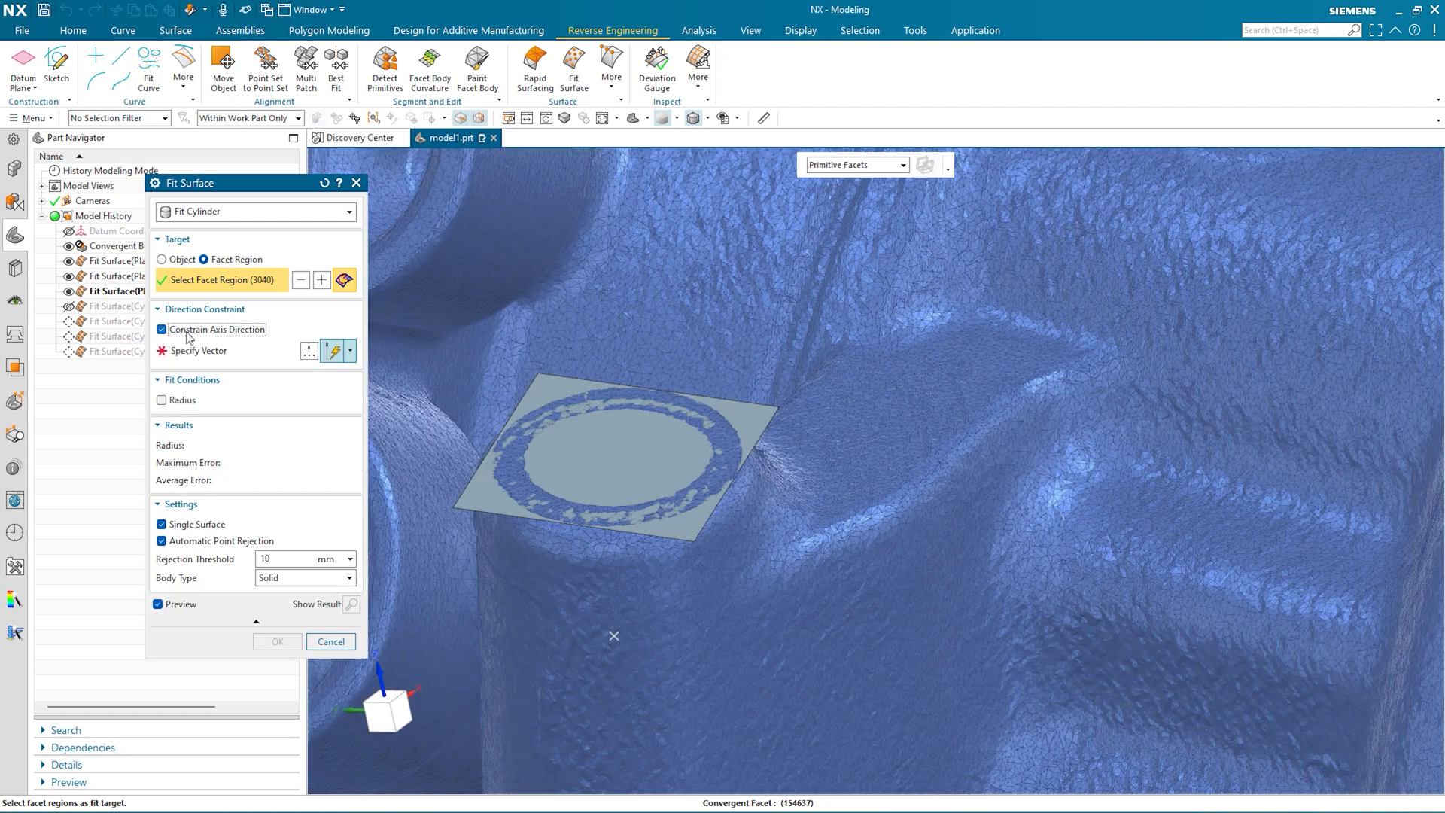
left_click(188, 353)
left_click(583, 456)
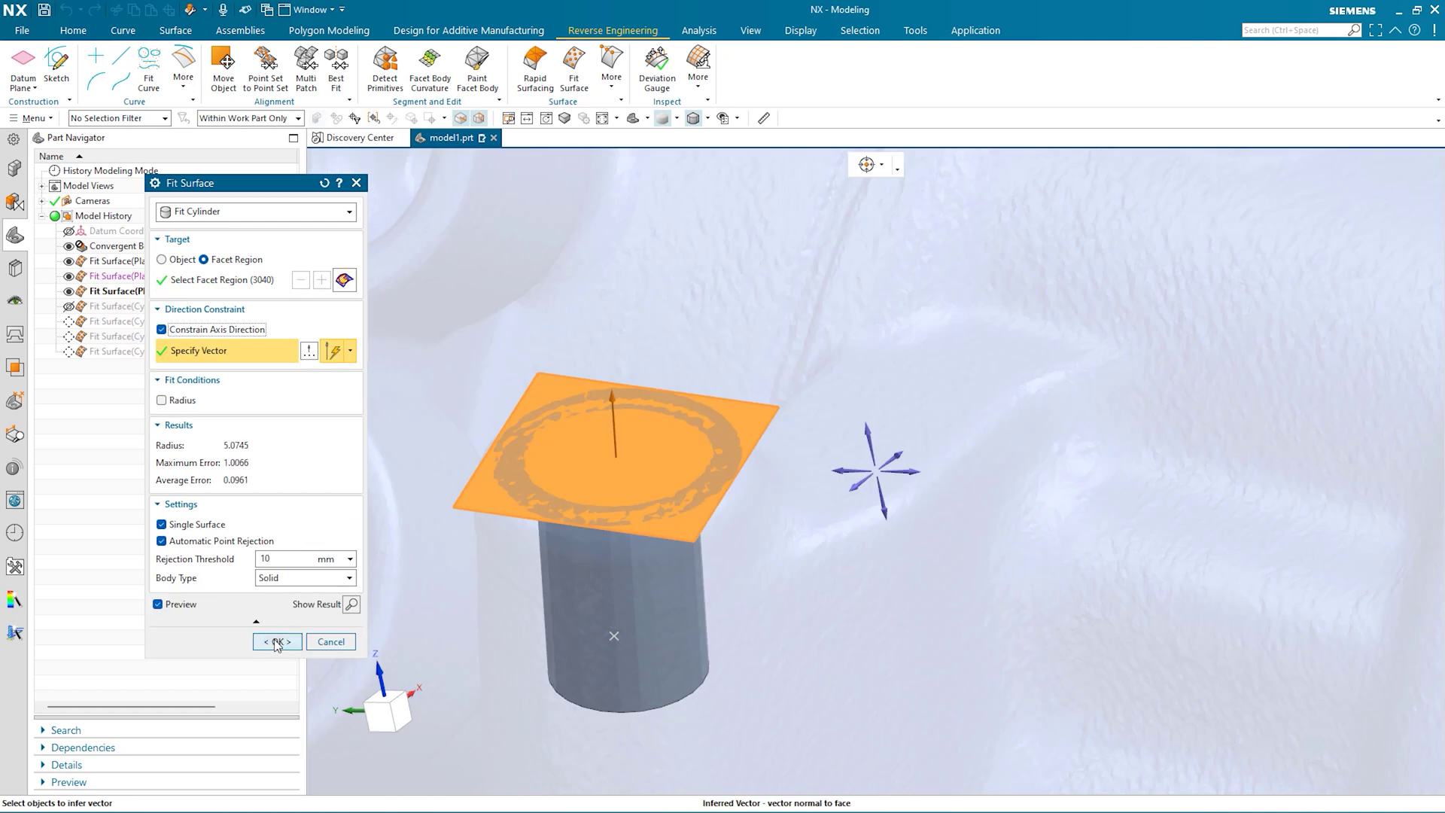
left_click(277, 642)
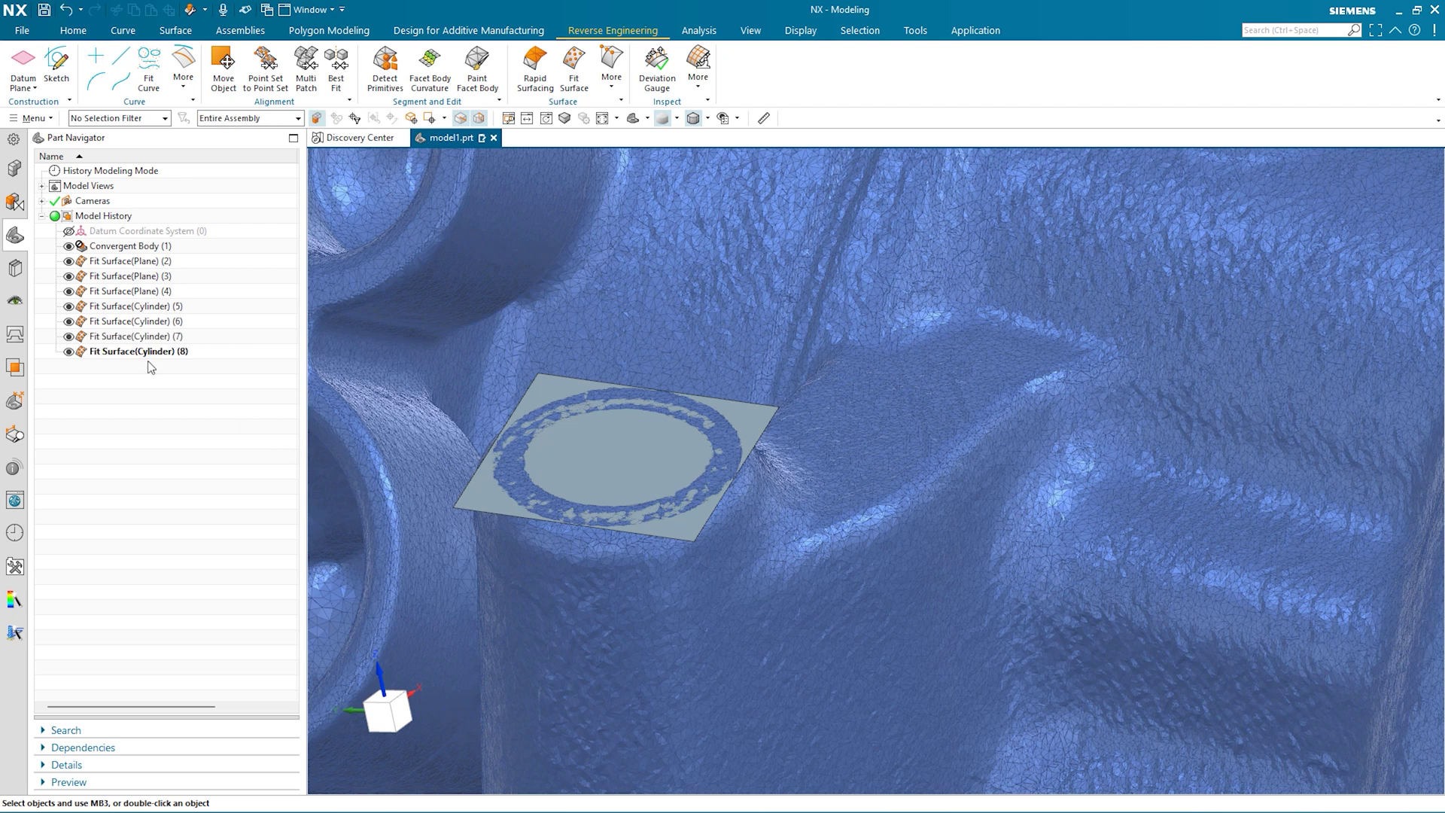
Step: Hide the fitted planes (2) and (3) in the Part Navigator
left_click(69, 276)
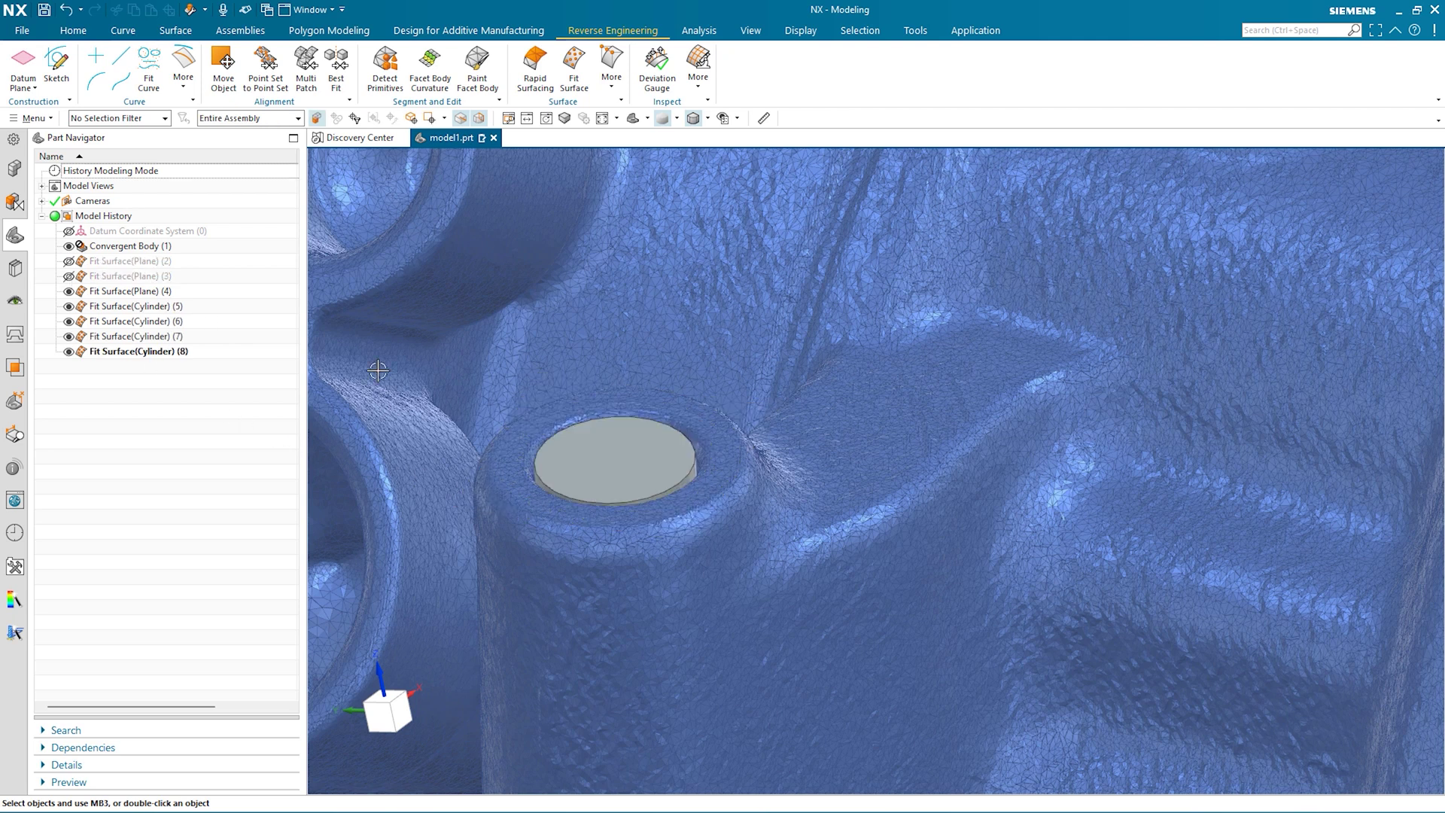
scroll(421, 347, "down", 4)
scroll(480, 325, "down", 5)
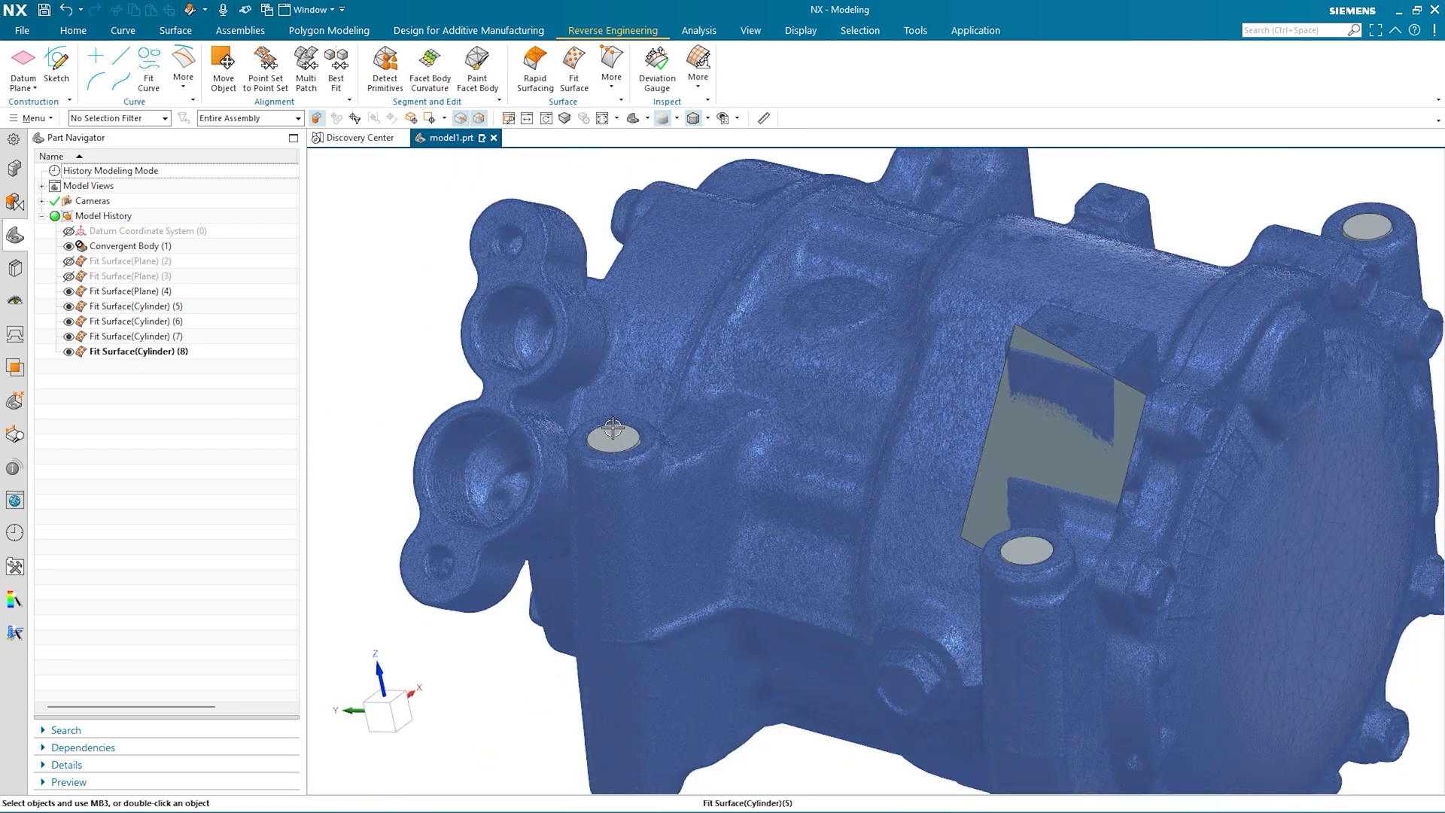
left_click(128, 119)
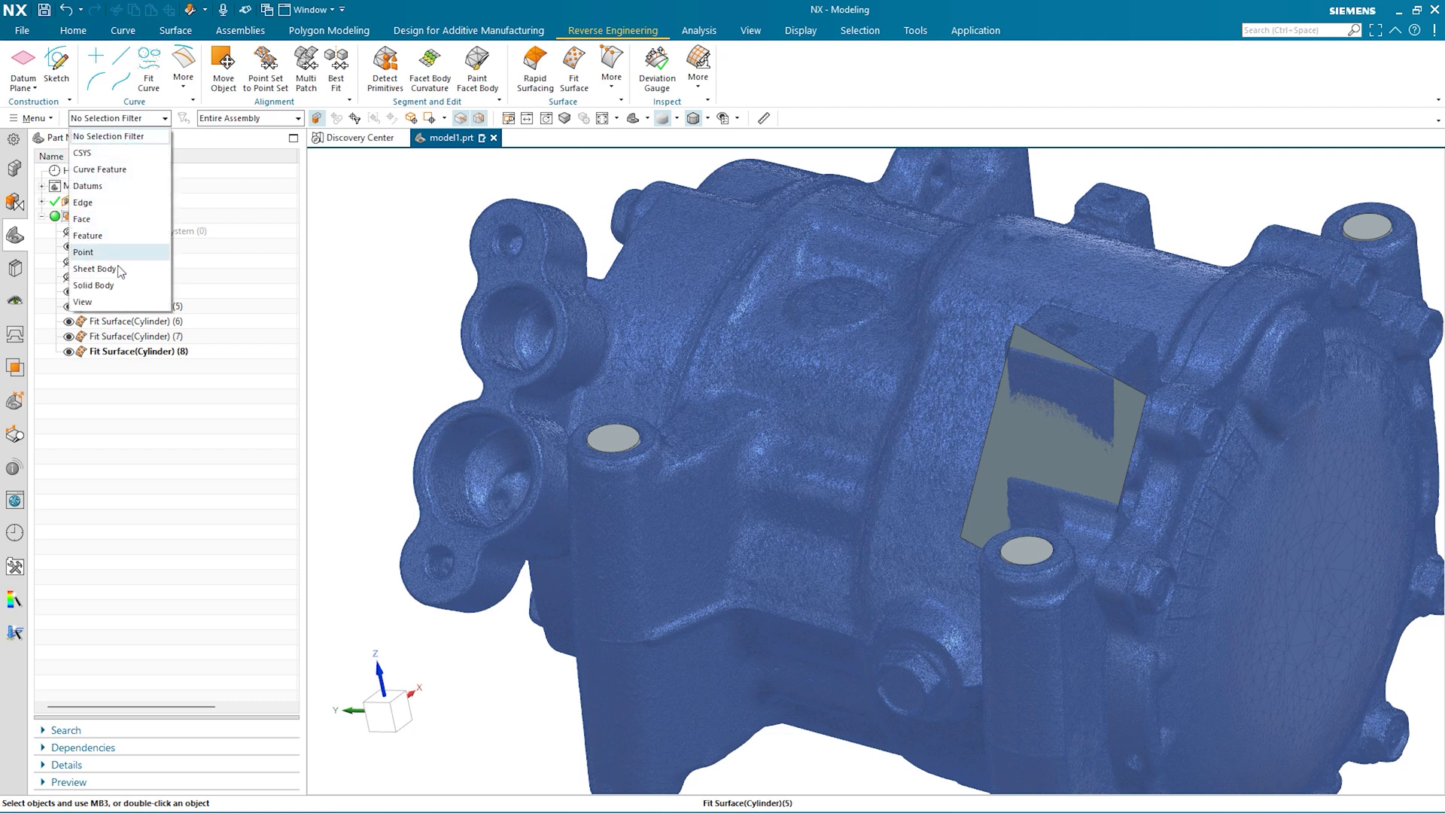
Step: Unite the scanned body as target with the fitted boss cylinder as tool
left_click(93, 285)
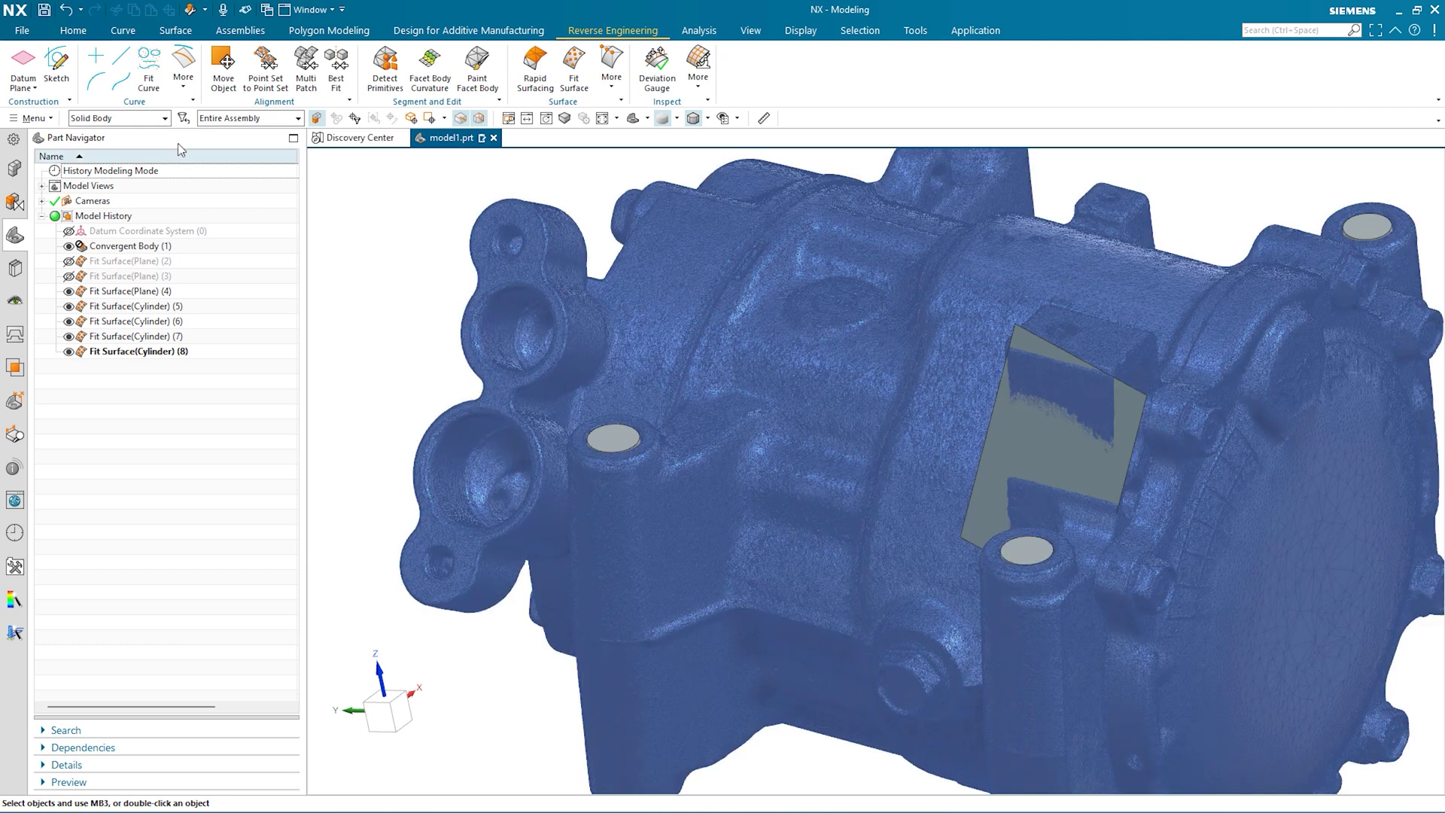
left_click(78, 33)
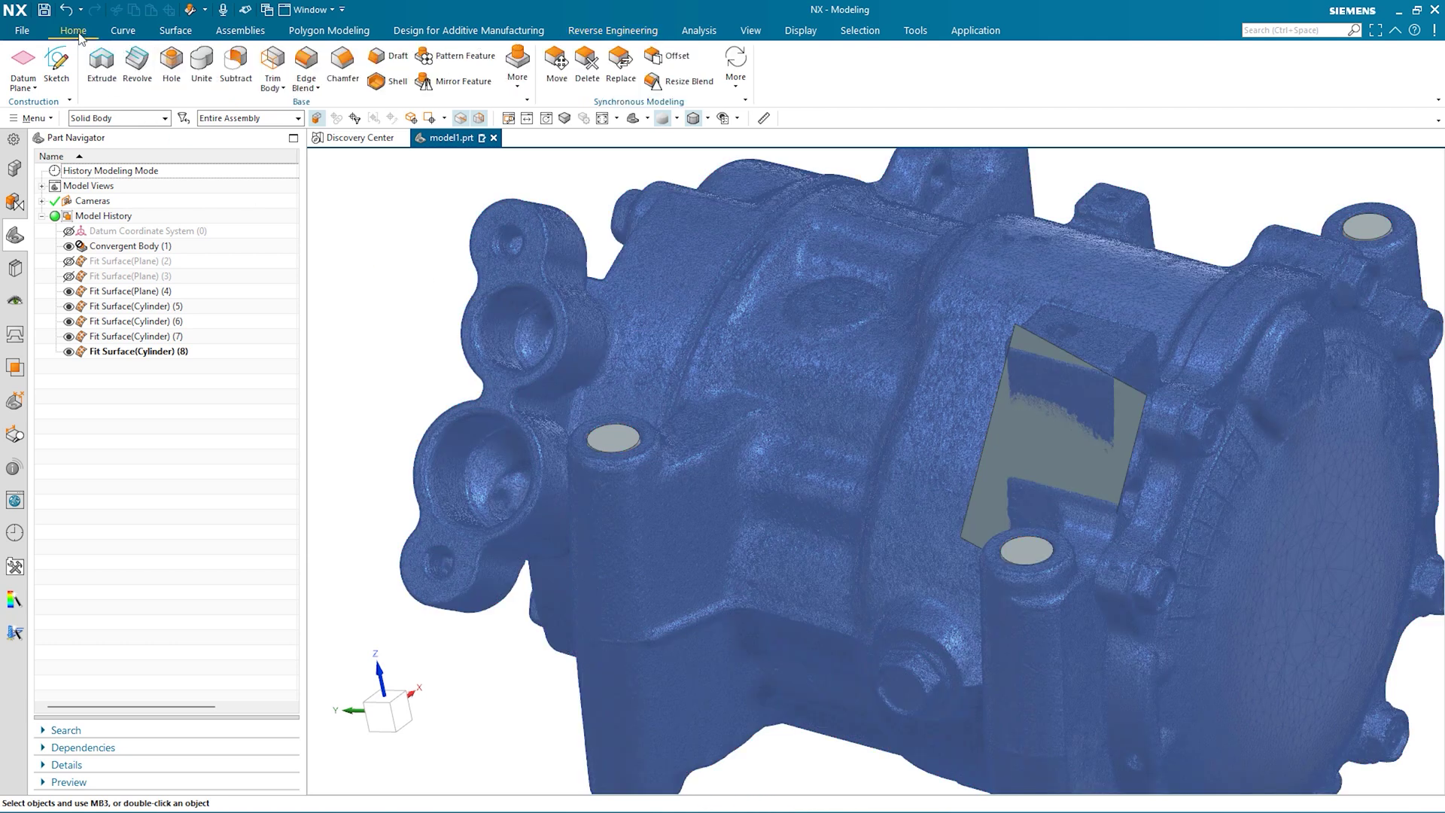
left_click(202, 82)
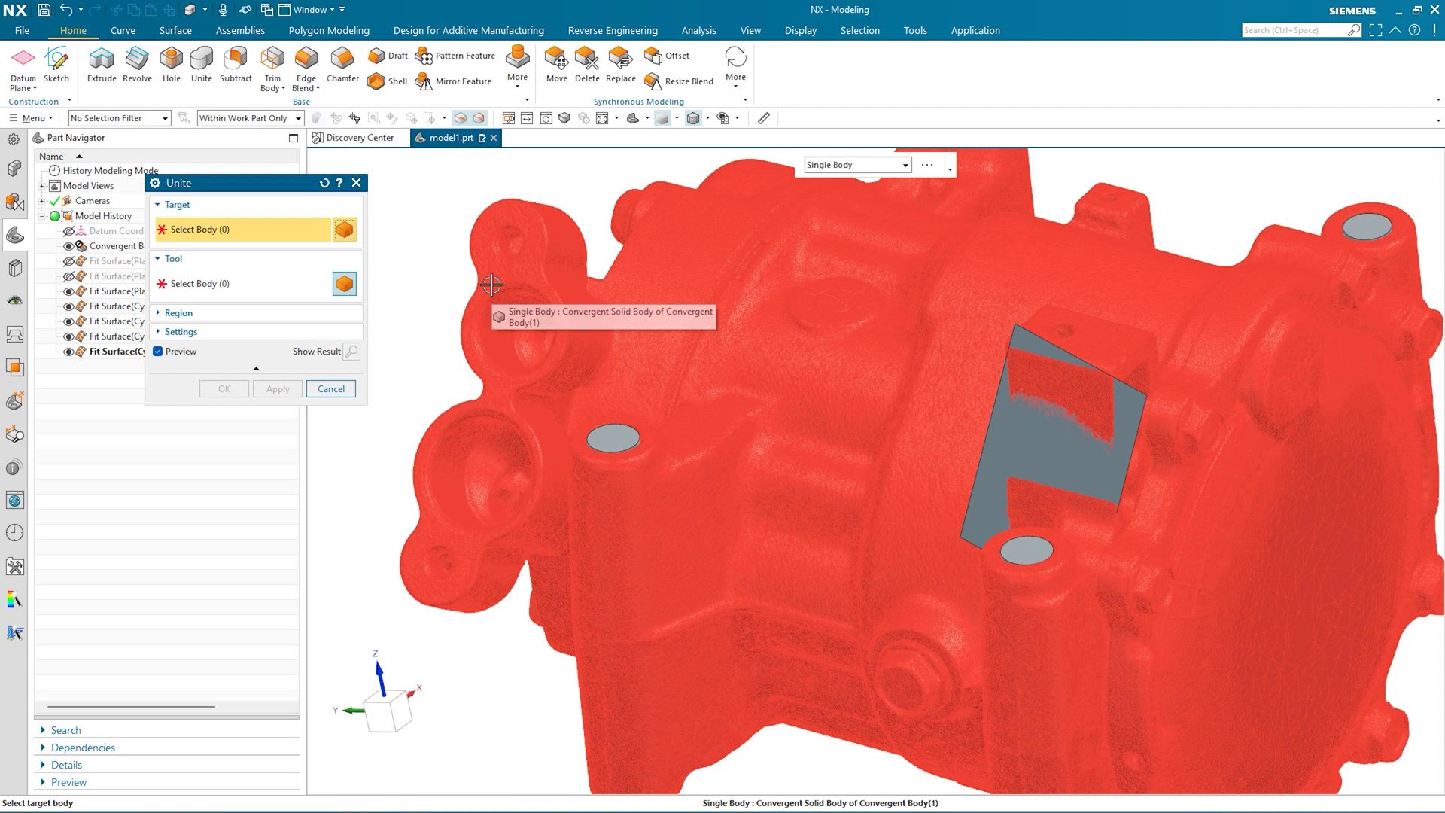
left_click(491, 284)
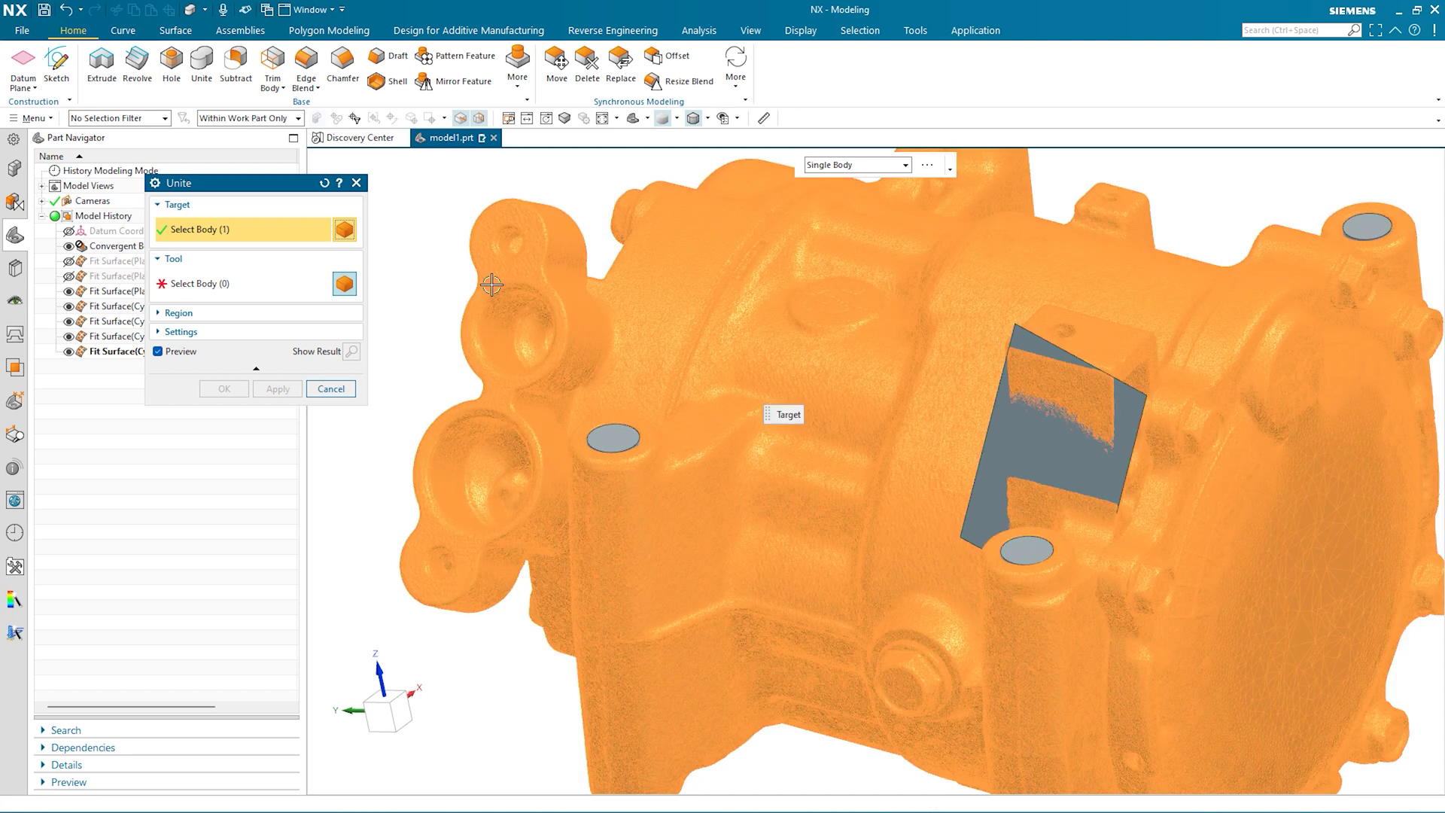
left_click(606, 441)
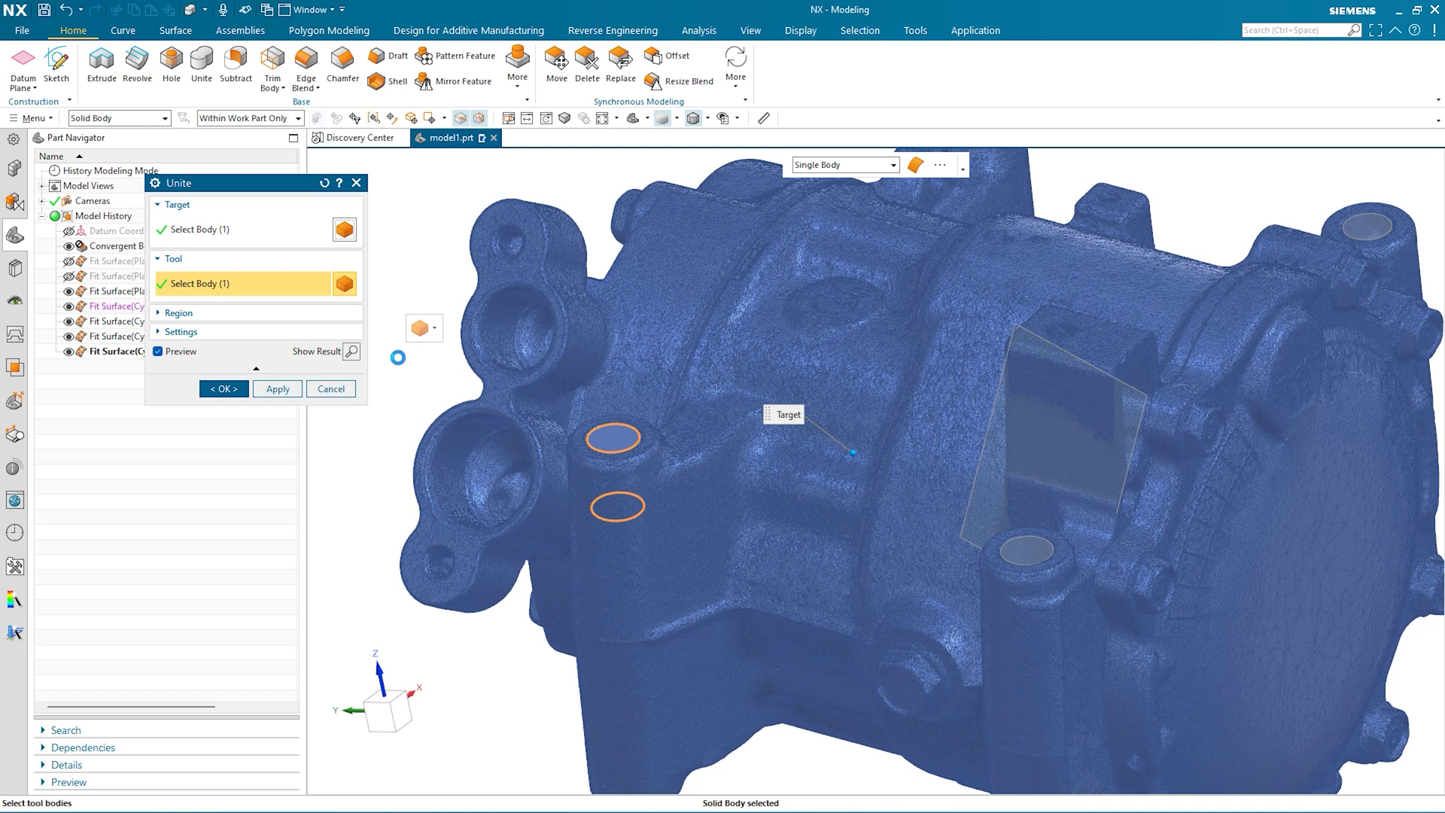
left_click(226, 390)
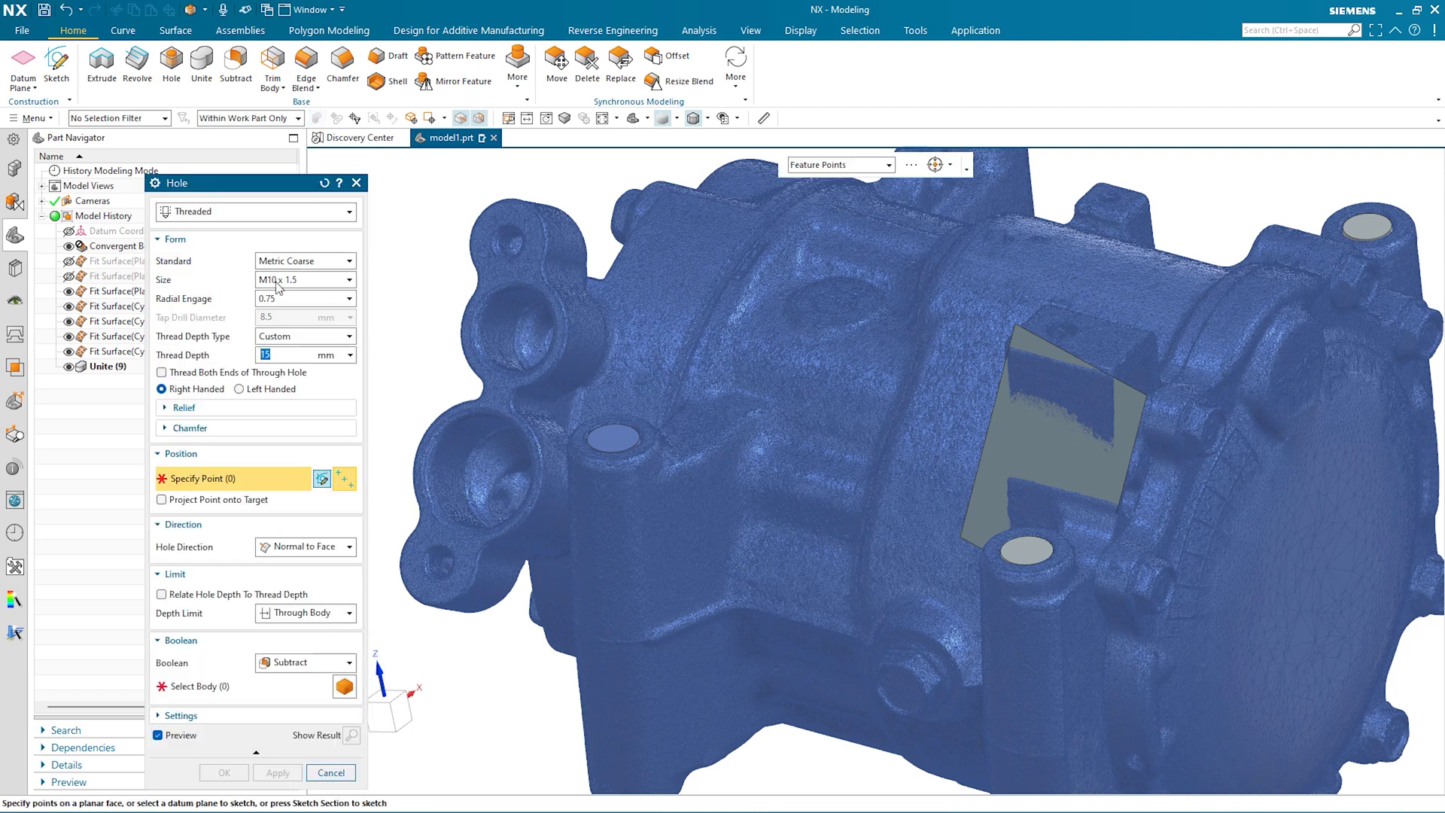
Step: Create an M8 x 1.25 threaded hole centred on the boss top face's circular edge
left_click(278, 282)
scroll(278, 290, "up", 2)
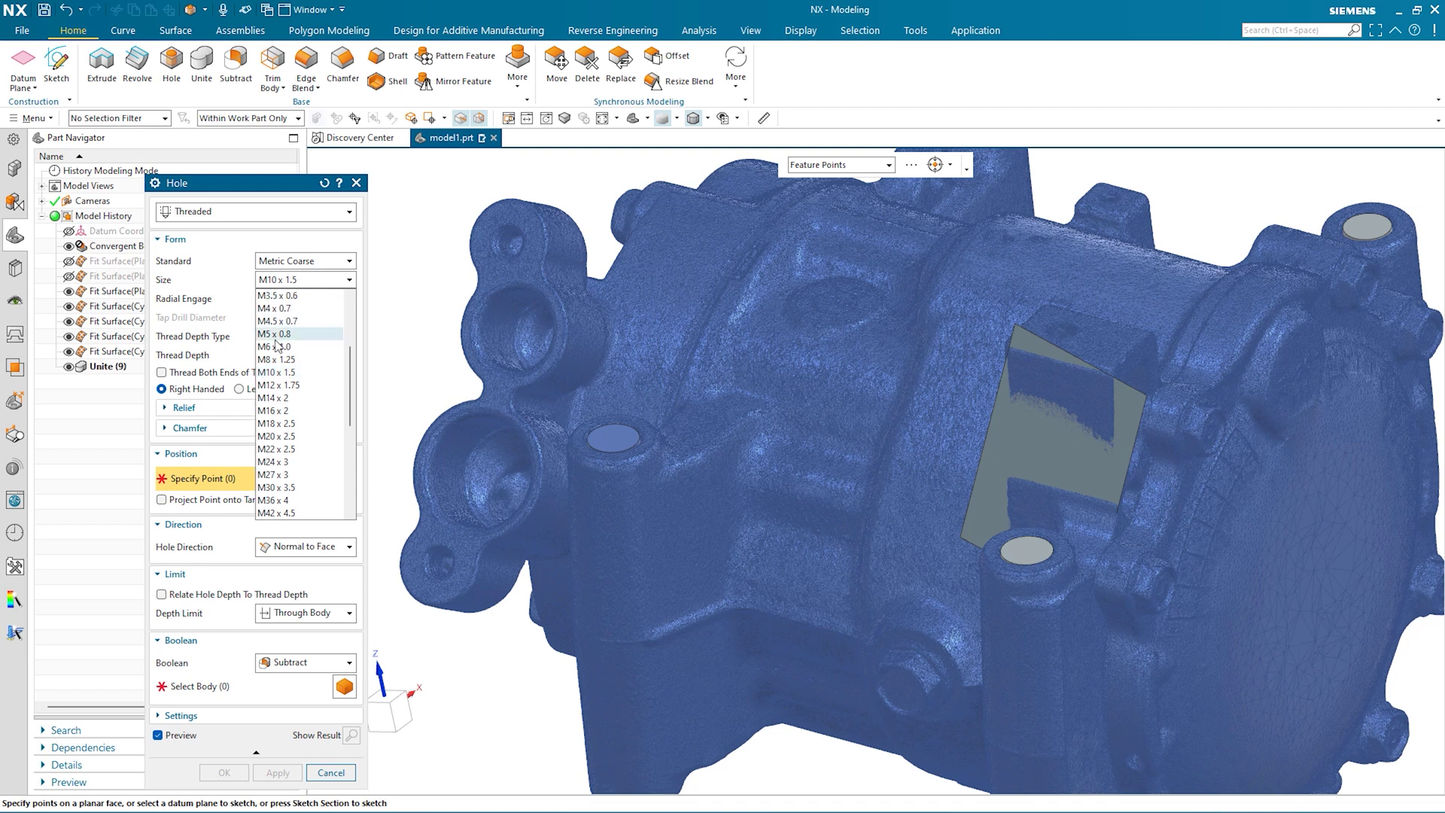
left_click(278, 363)
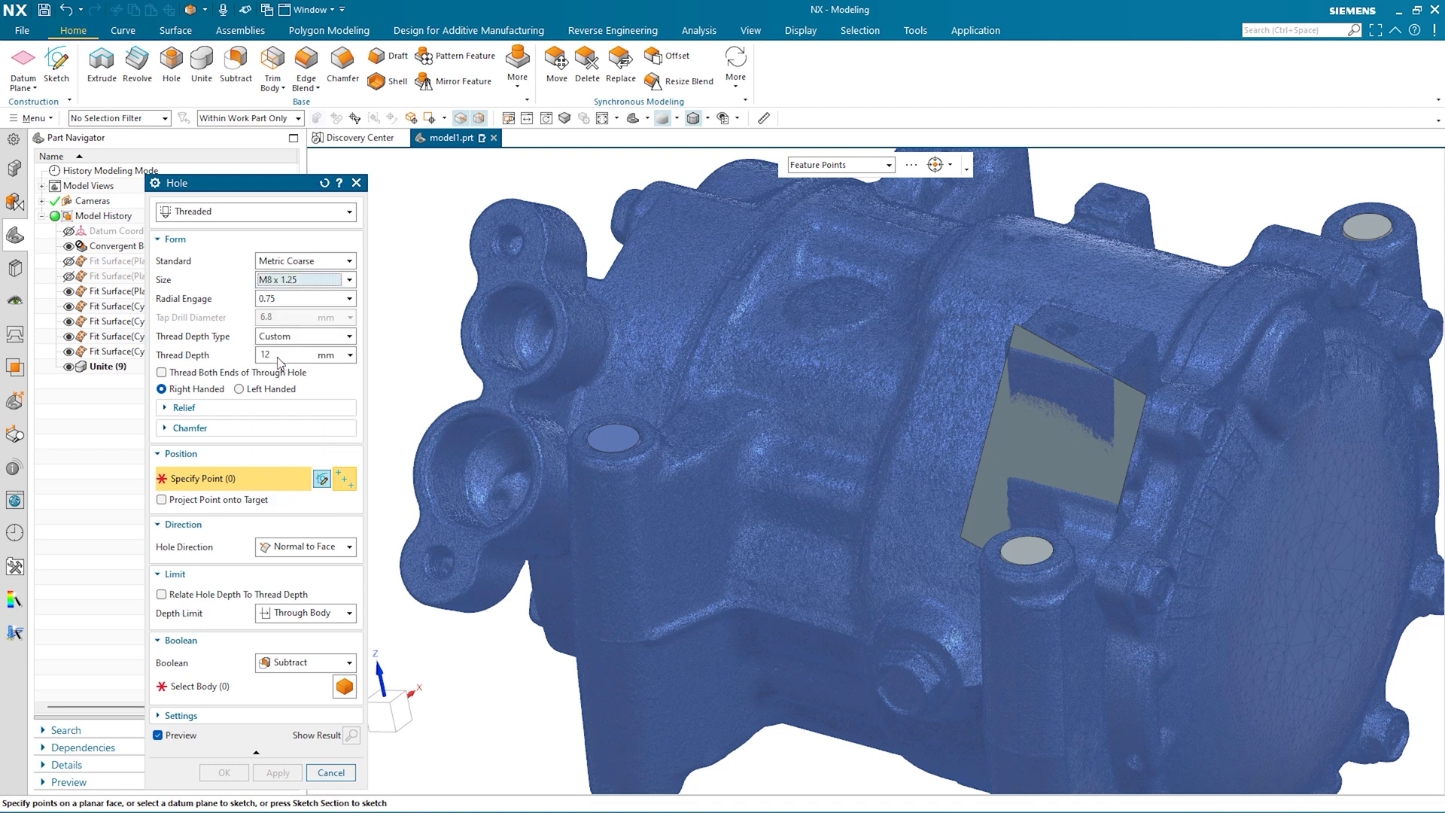
scroll(575, 496, "up", 4)
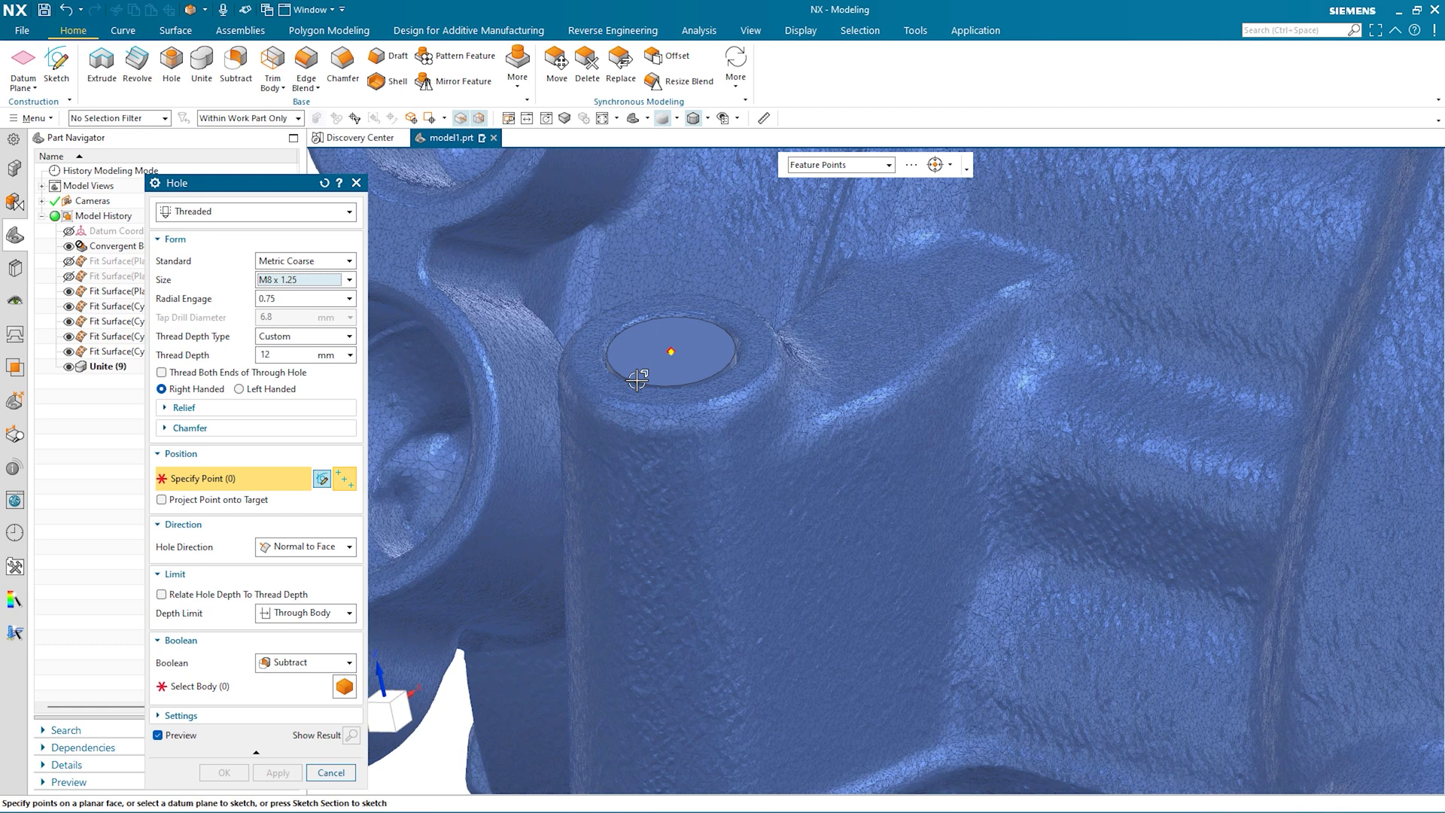
left_click(637, 380)
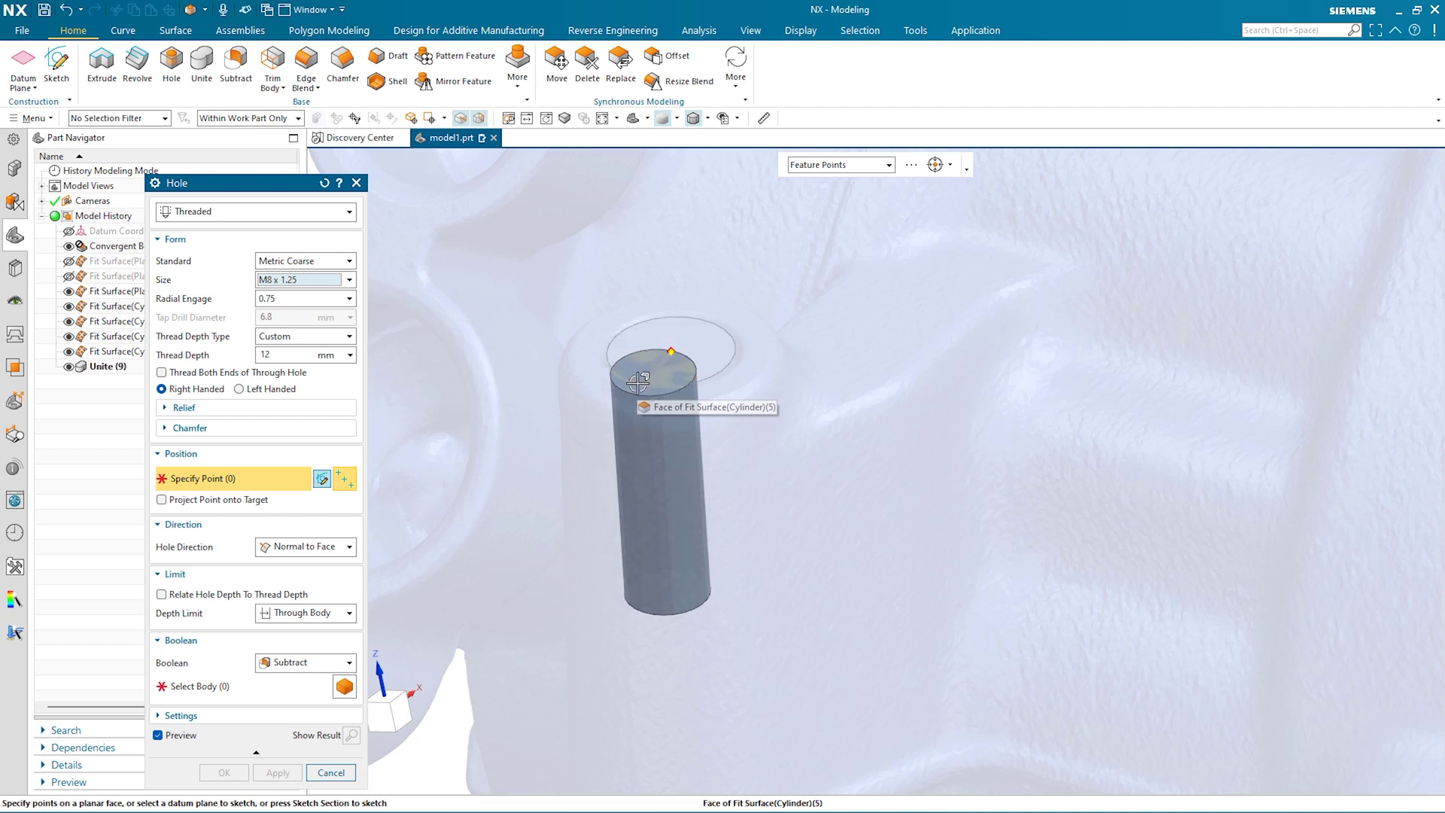
left_click(639, 383)
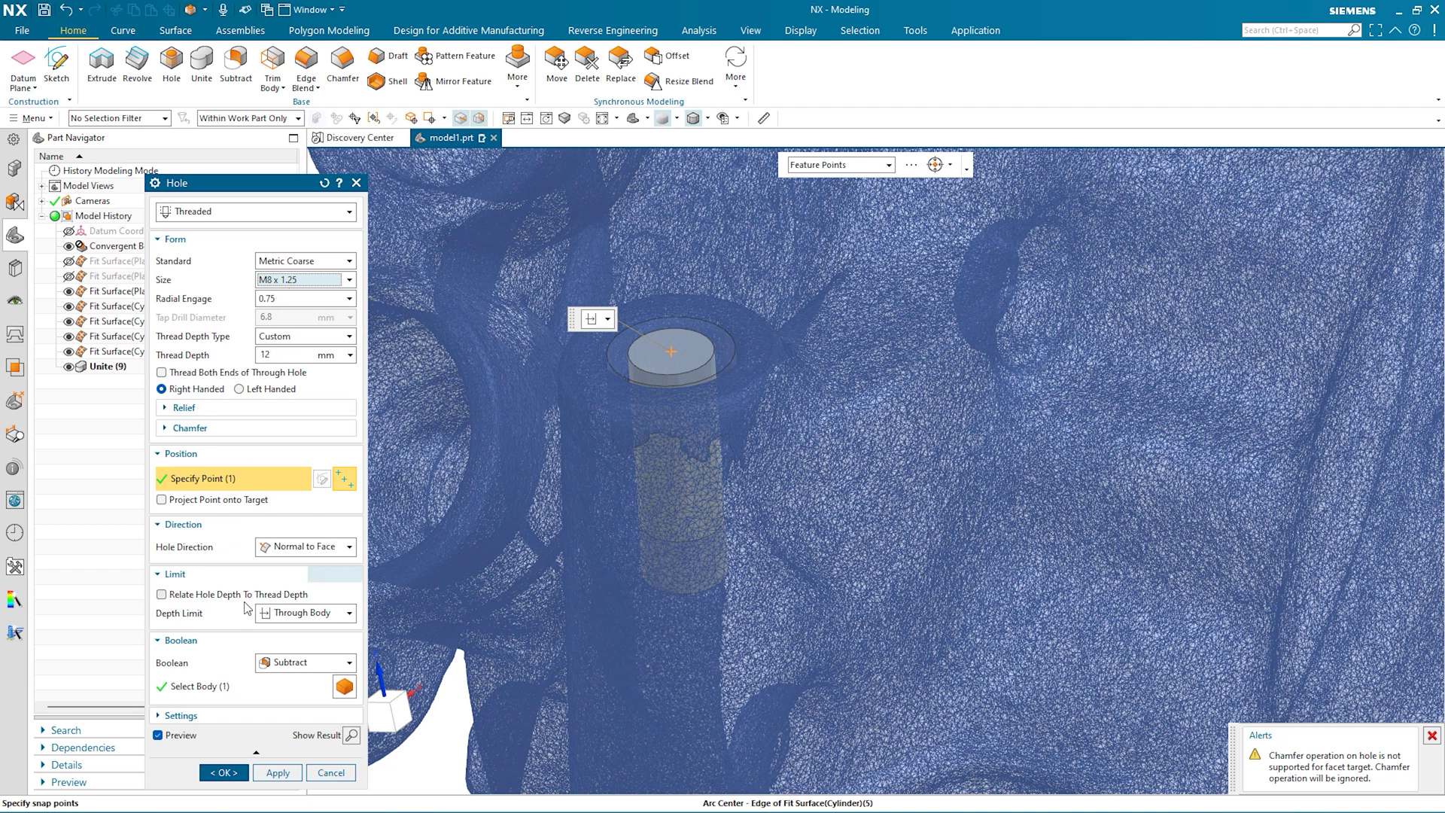
left_click(227, 773)
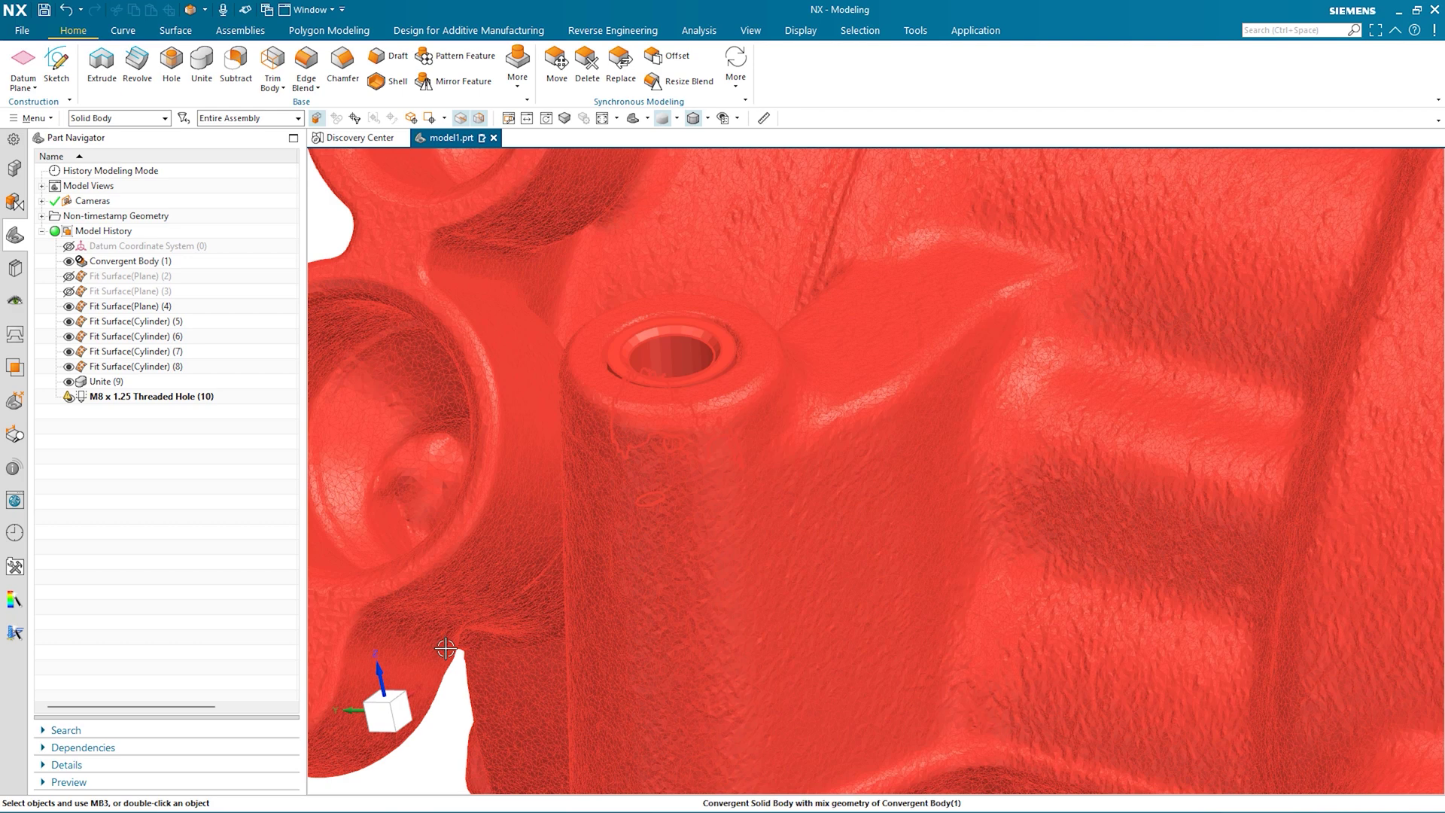
scroll(446, 649, "down", 4)
middle_click_drag(337, 462, 439, 402, "shift")
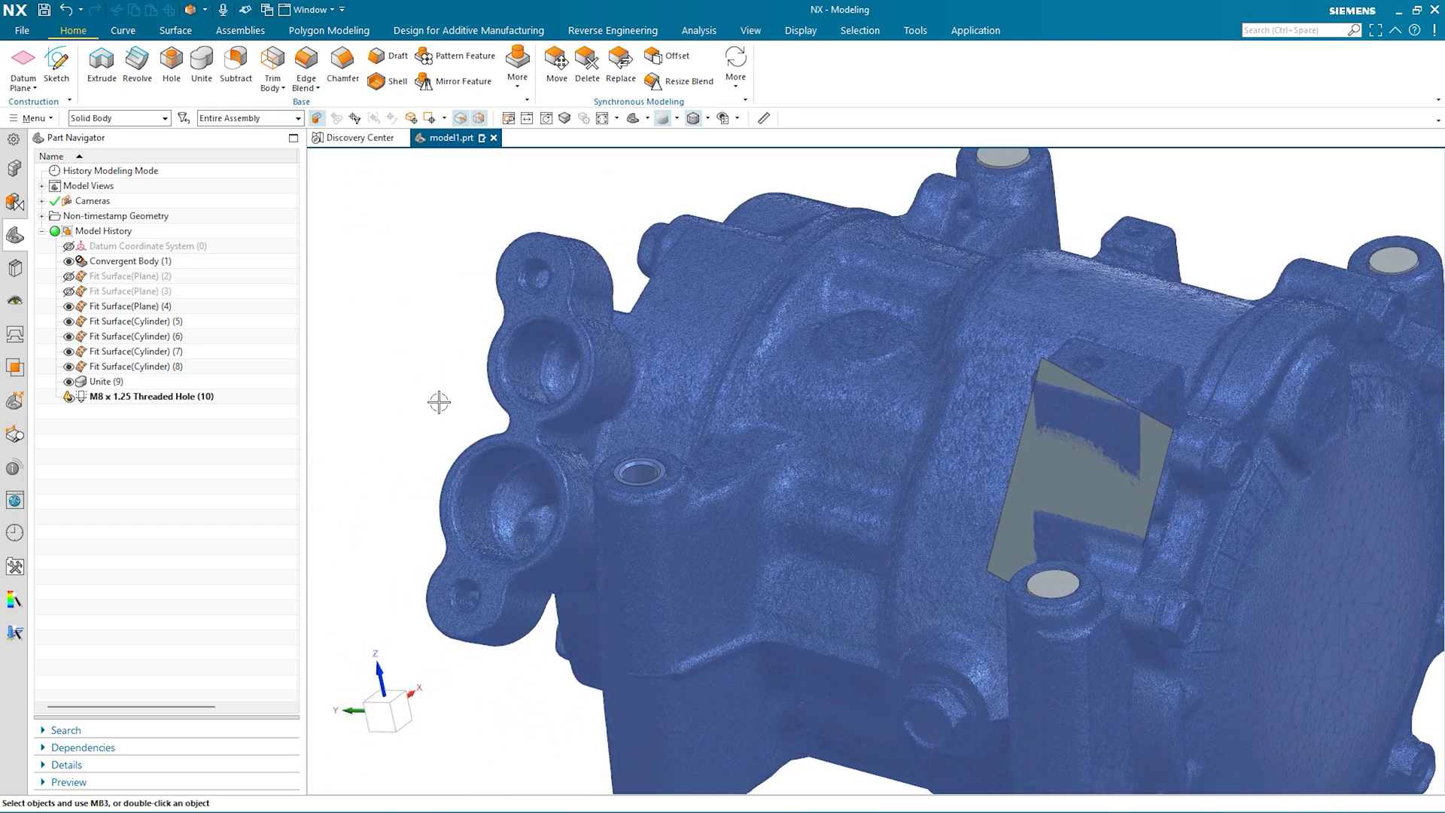